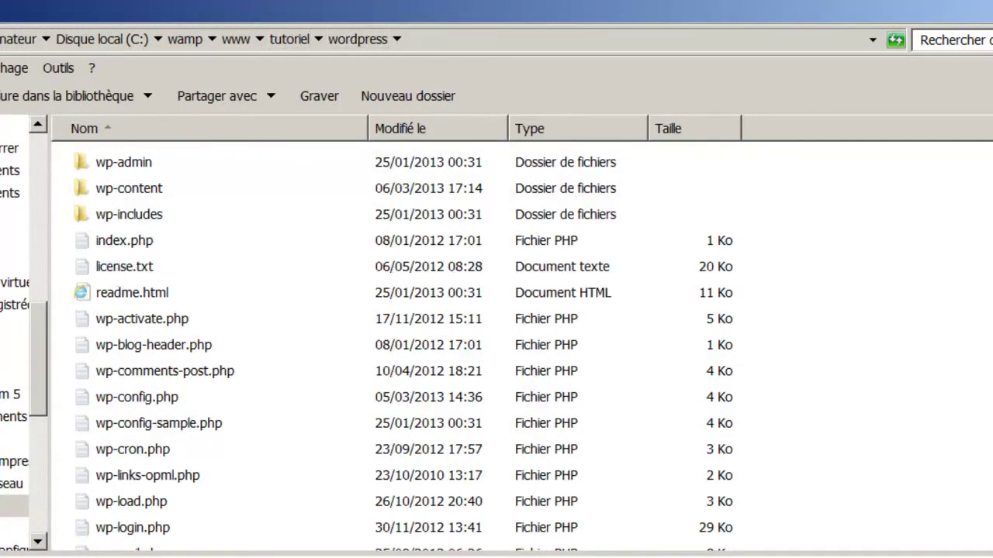
# - Switch from the wordpress folder in Explorer to the browser showing the NewDzign site
pyautogui.hotkey('alt', 'Tab')
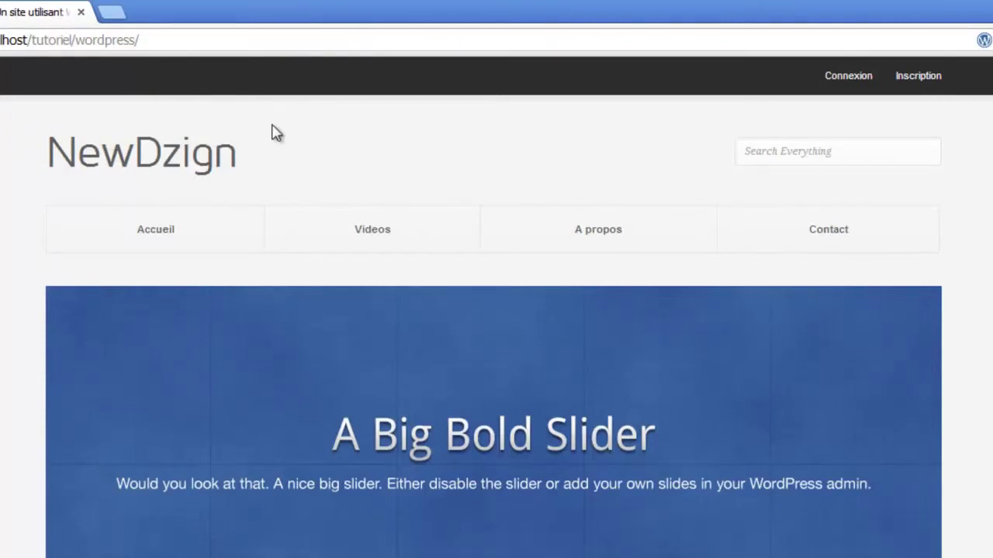
# - Load the site's wp-admin dashboard and go to Réglages > Permaliens
pyautogui.click(185, 48)
pyautogui.click(183, 47)
pyautogui.write('w')
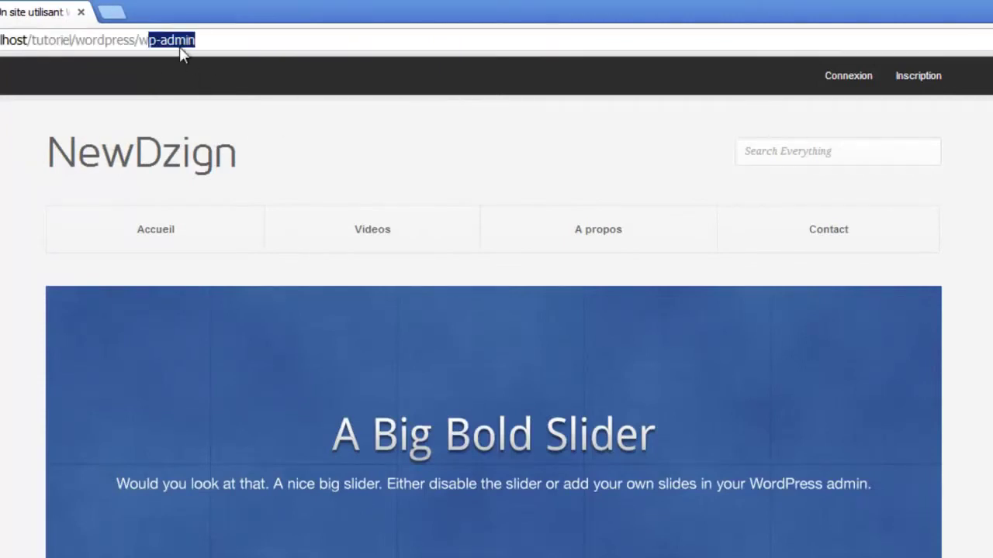
pyautogui.write('p-')
pyautogui.press('Return')
pyautogui.press('Return')
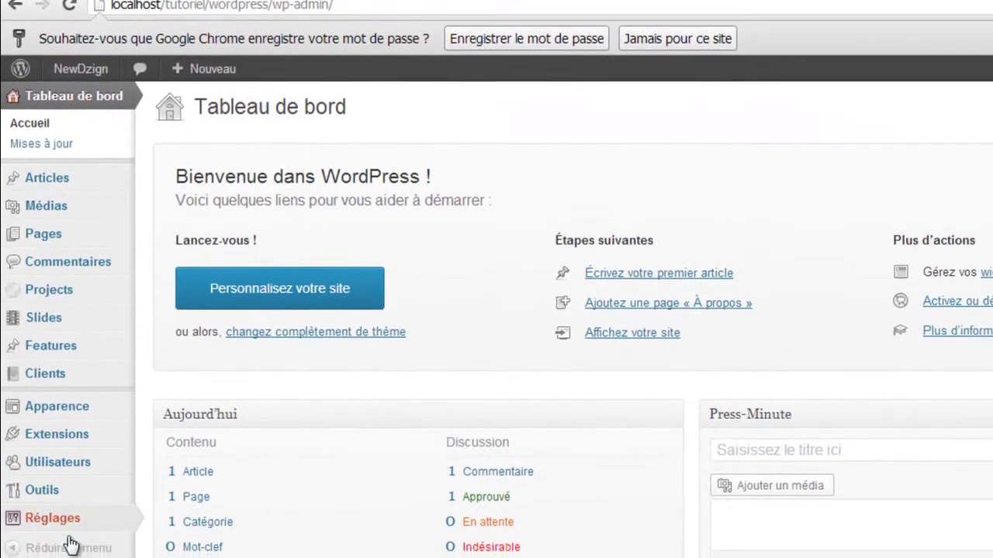
pyautogui.moveTo(29, 525)
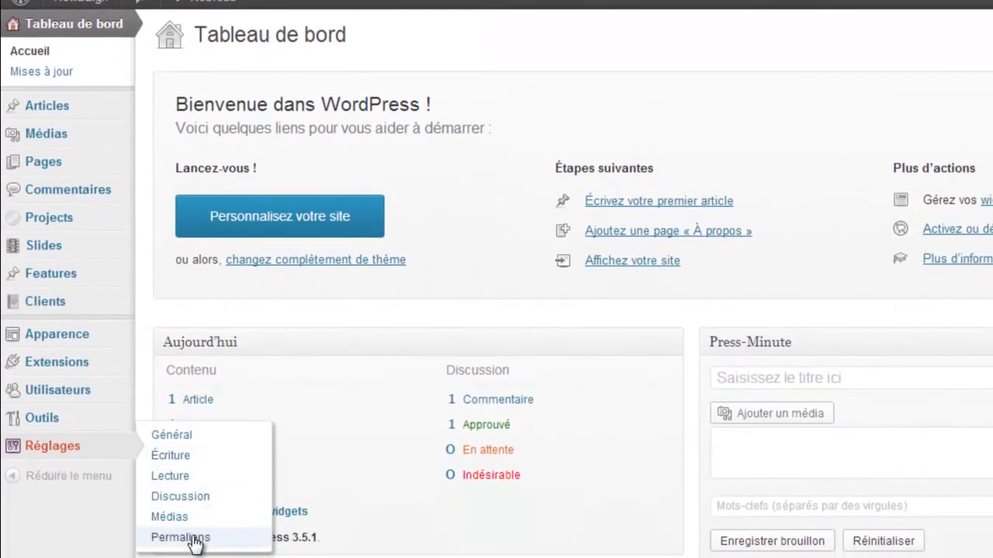
pyautogui.click(163, 537)
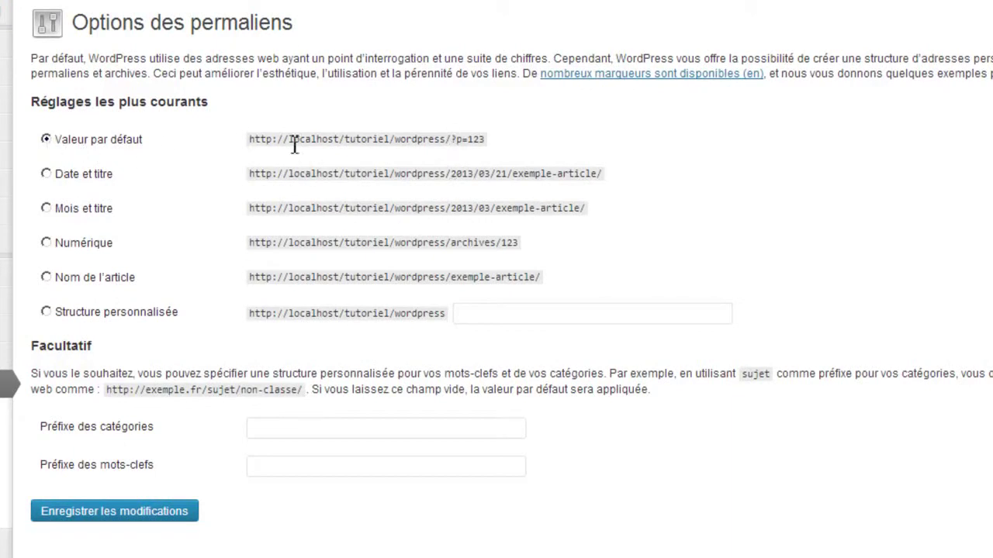
# - Compare the example addresses of the default, date, numeric and post-name permalink options
pyautogui.moveTo(290, 140); pyautogui.dragTo(361, 140)
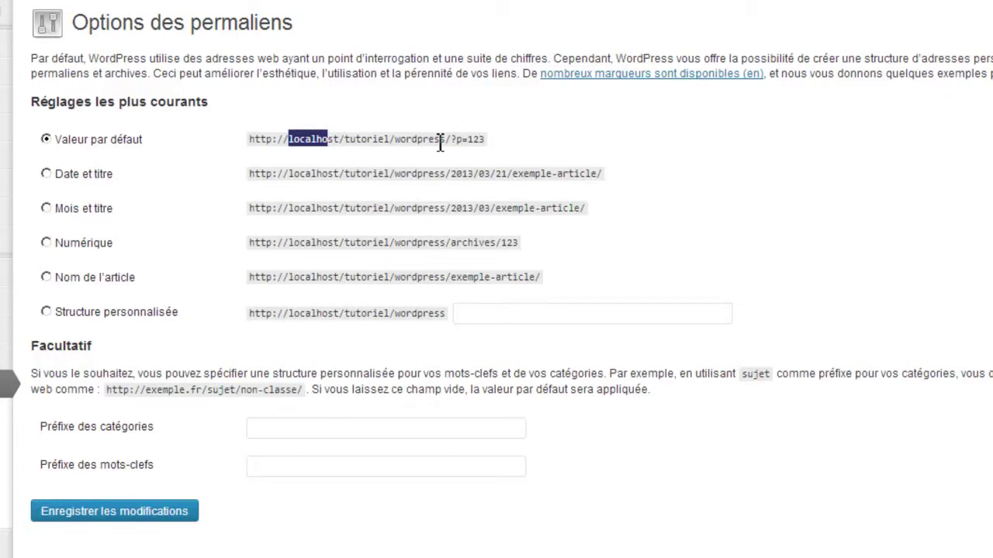
pyautogui.click(458, 144)
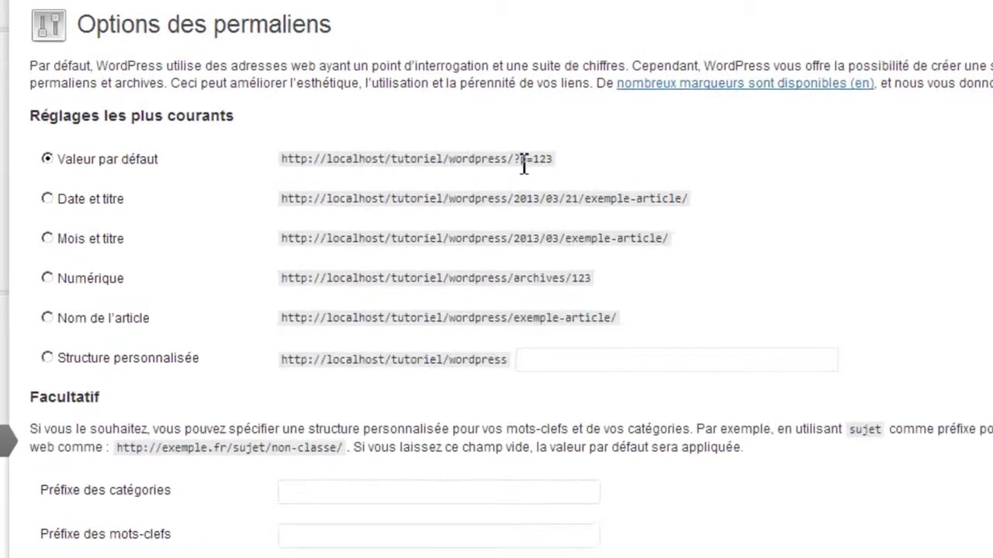
pyautogui.moveTo(523, 163); pyautogui.dragTo(547, 159)
pyautogui.moveTo(729, 213)
pyautogui.mouseDown()
pyautogui.moveTo(742, 215)
pyautogui.moveTo(700, 214)
pyautogui.moveTo(718, 221)
pyautogui.moveTo(710, 225)
pyautogui.moveTo(722, 217)
pyautogui.mouseUp()
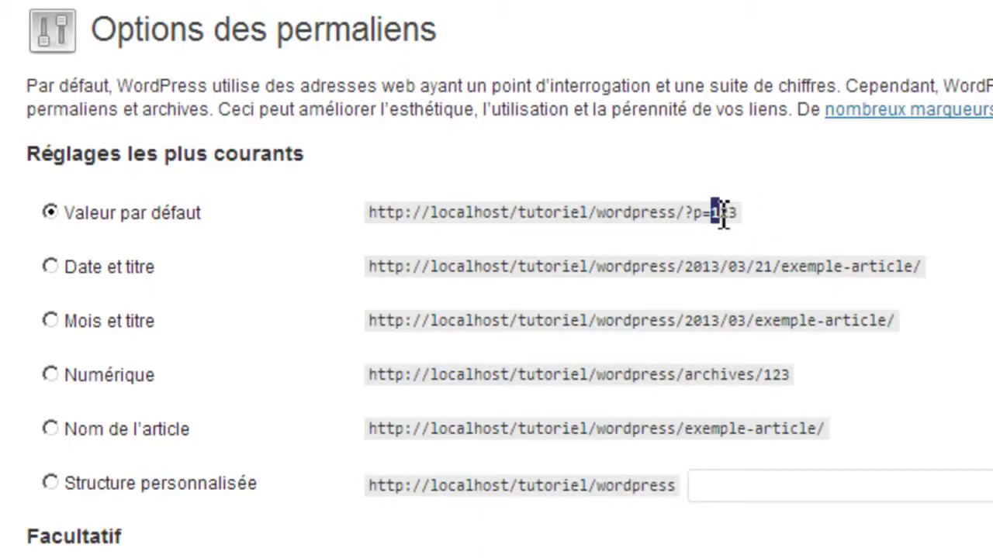
pyautogui.moveTo(720, 219); pyautogui.dragTo(729, 221)
pyautogui.moveTo(691, 217); pyautogui.dragTo(745, 228)
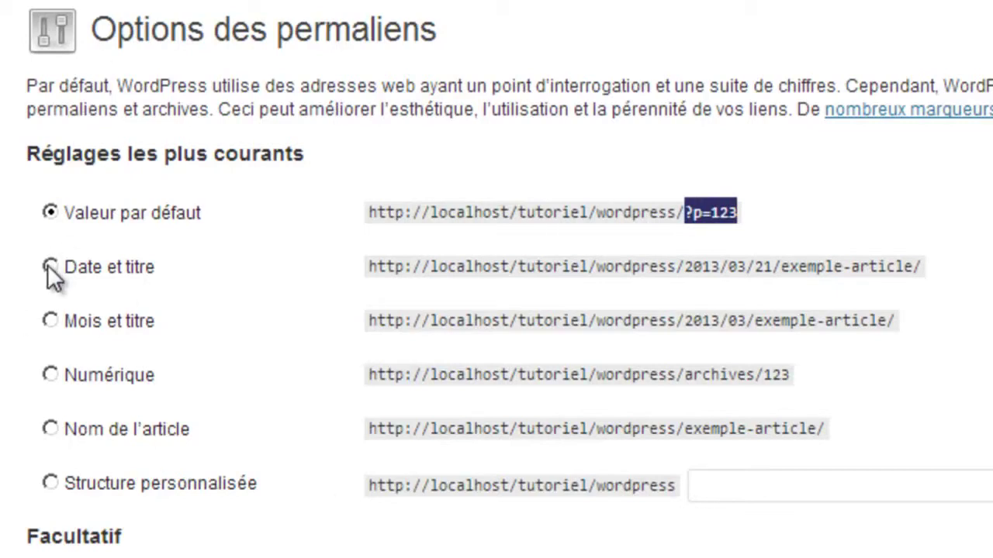
pyautogui.moveTo(686, 278); pyautogui.dragTo(895, 271)
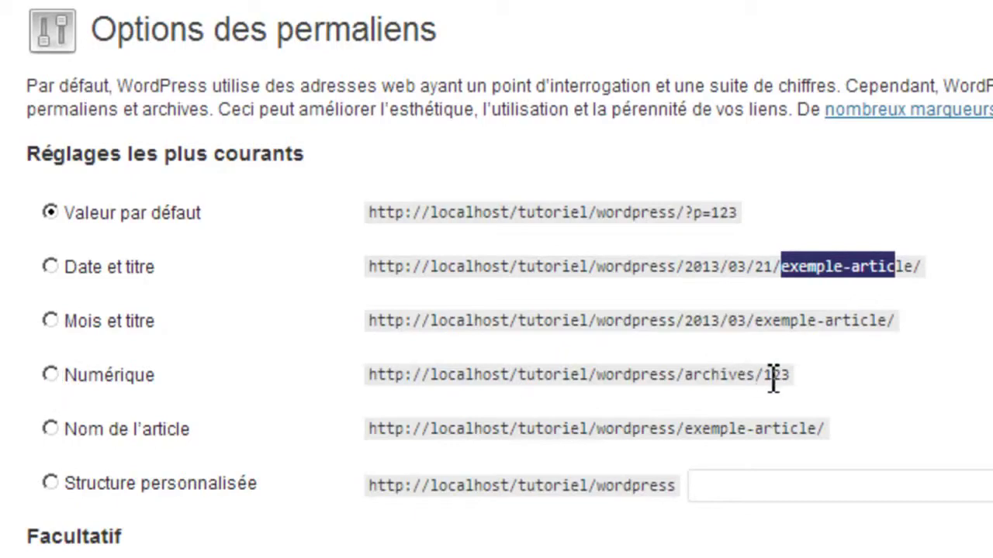
pyautogui.moveTo(763, 376); pyautogui.dragTo(792, 375)
pyautogui.doubleClick(718, 375)
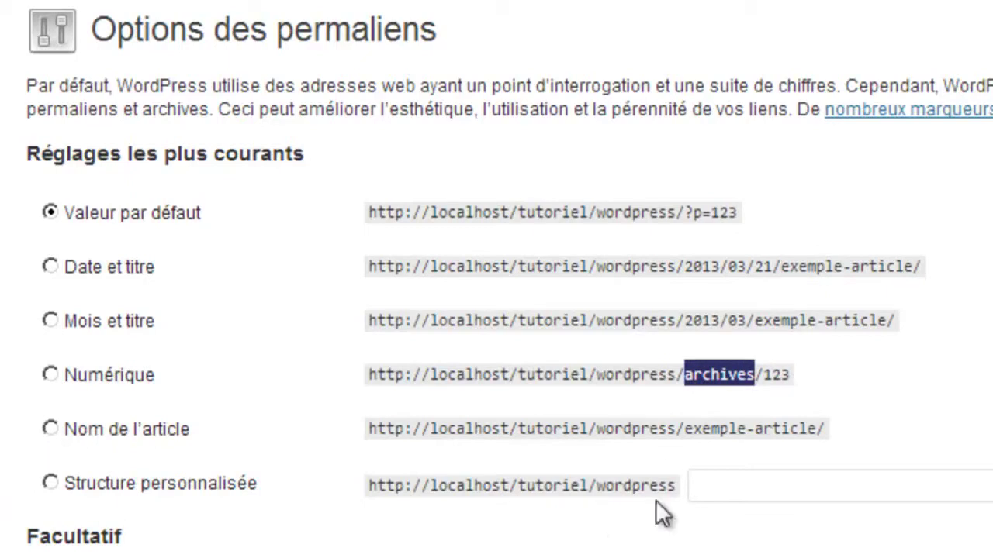
pyautogui.moveTo(685, 428); pyautogui.dragTo(821, 428)
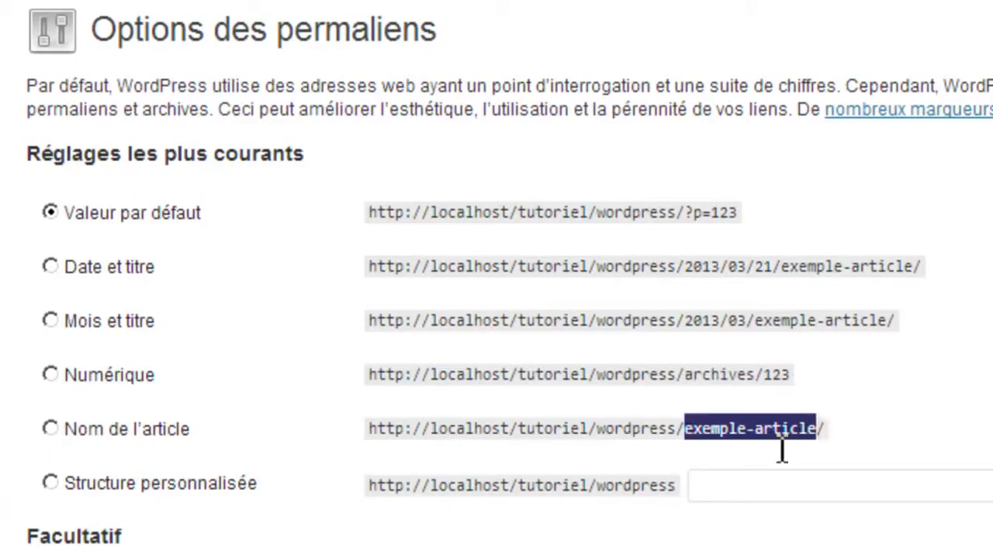
pyautogui.click(241, 434)
# - Select the 'Nom de l'article' (/%postname%/) structure and save the permalinks
pyautogui.click(54, 427)
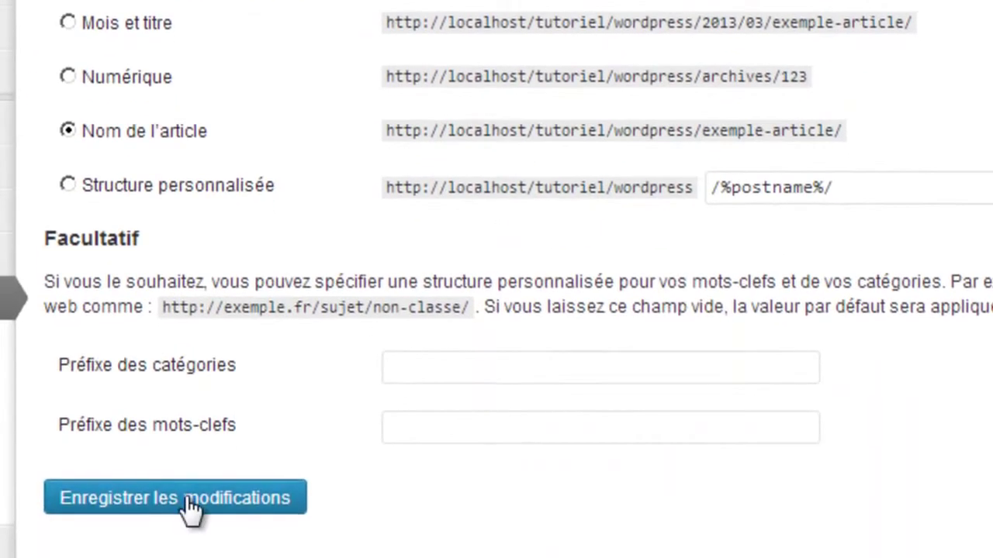
pyautogui.click(187, 499)
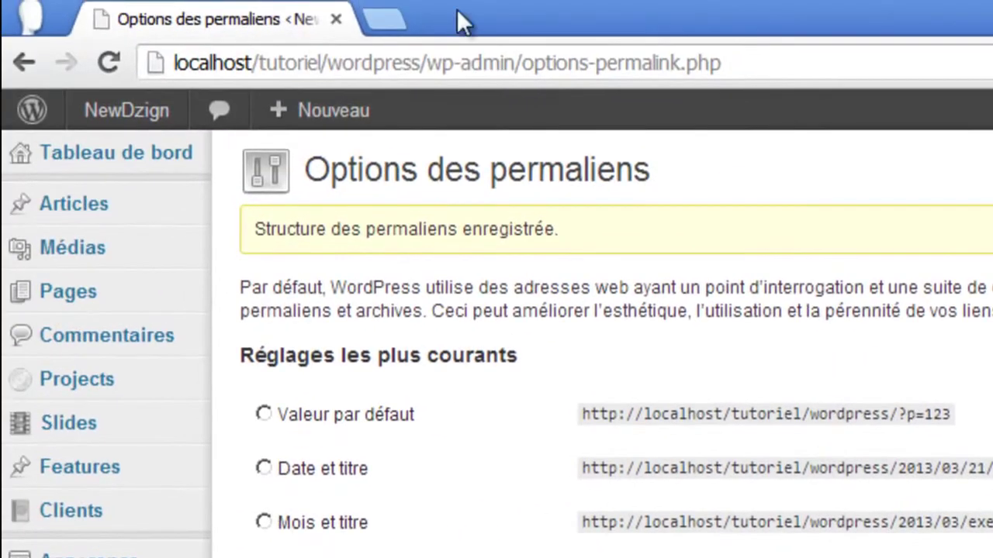
pyautogui.moveTo(165, 303)
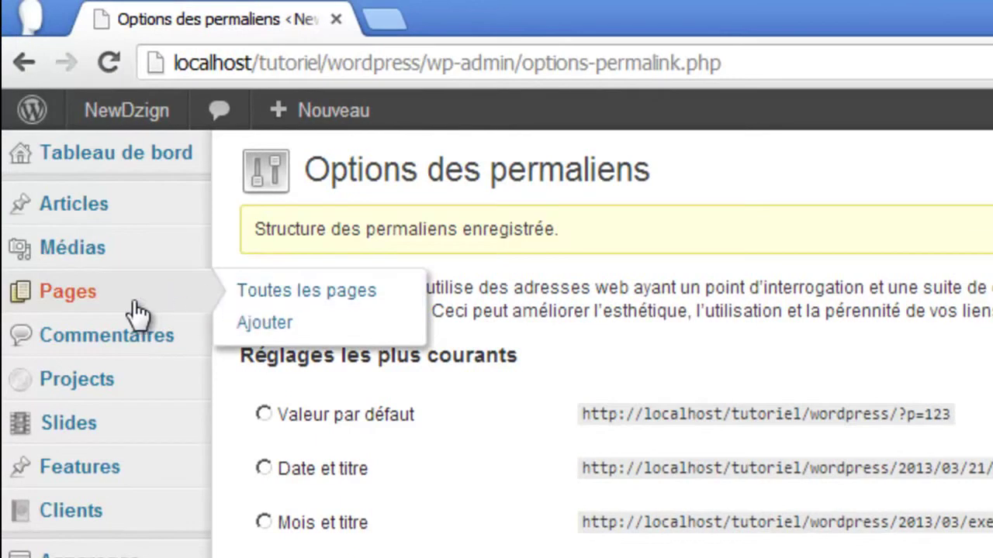
# - Create a new page titled 'Contact' with body text 'Je suis la page contact'
pyautogui.click(268, 326)
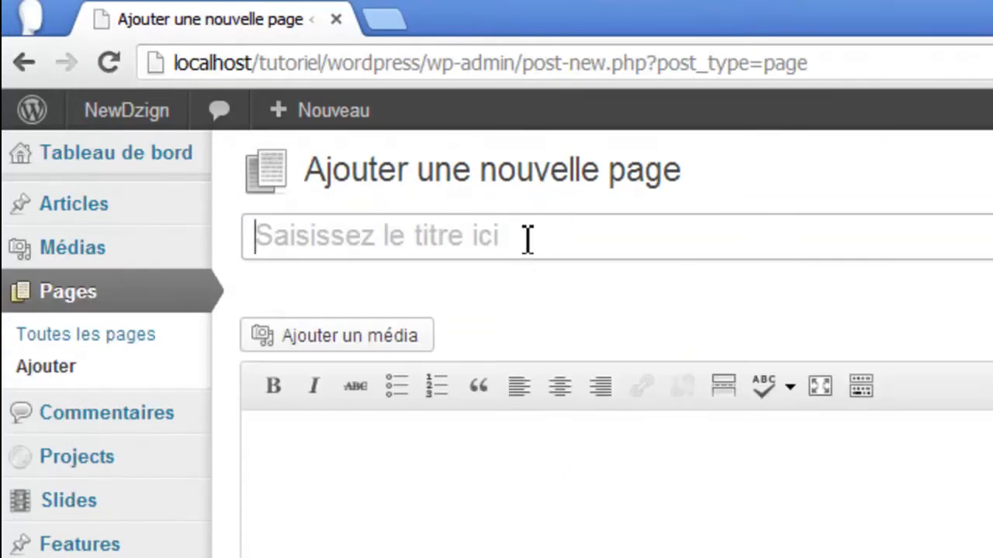
pyautogui.click(526, 238)
pyautogui.write('Conat')
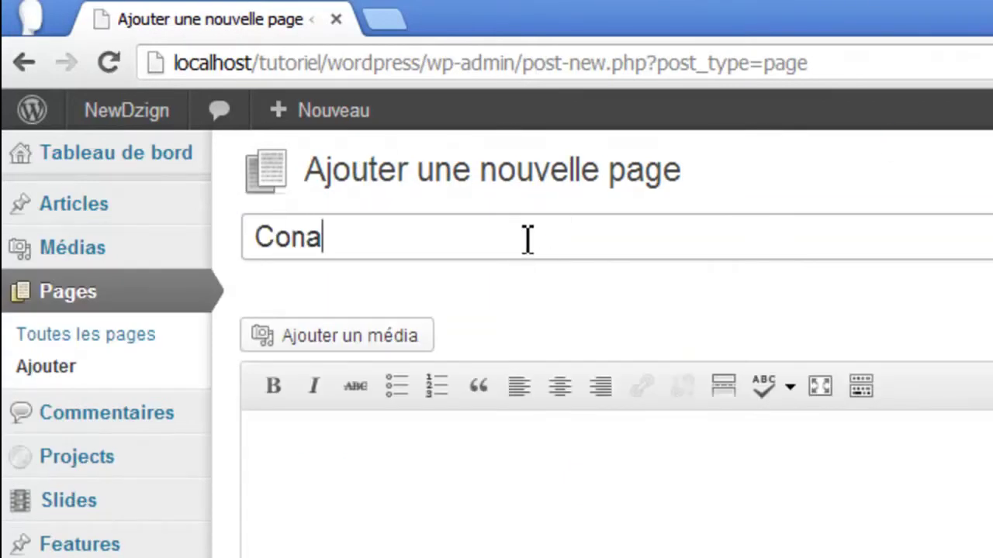
pyautogui.press('BackSpace')
pyautogui.press('BackSpace')
pyautogui.write('tat')
pyautogui.press('BackSpace')
pyautogui.write('ct')
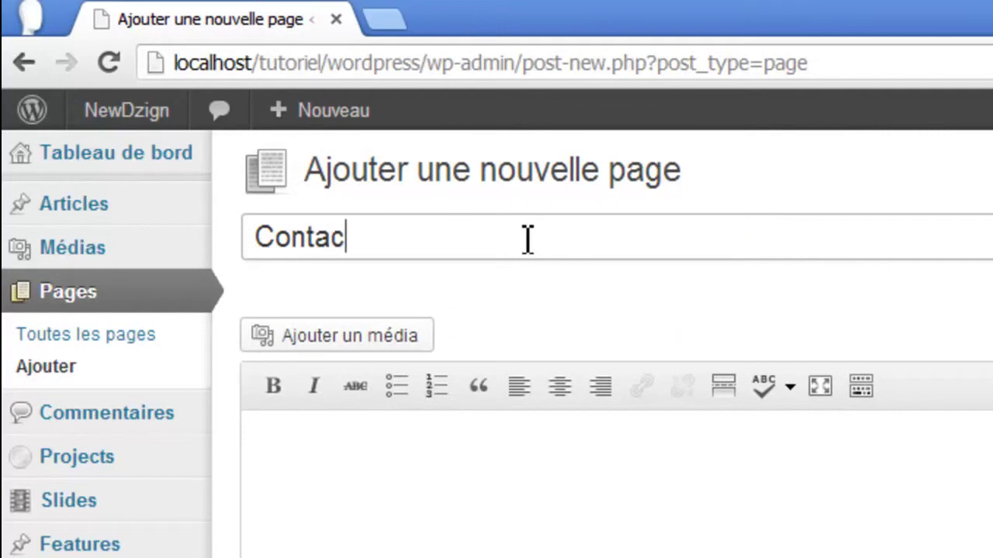
pyautogui.click(519, 475)
pyautogui.write('Je suis la page contact')
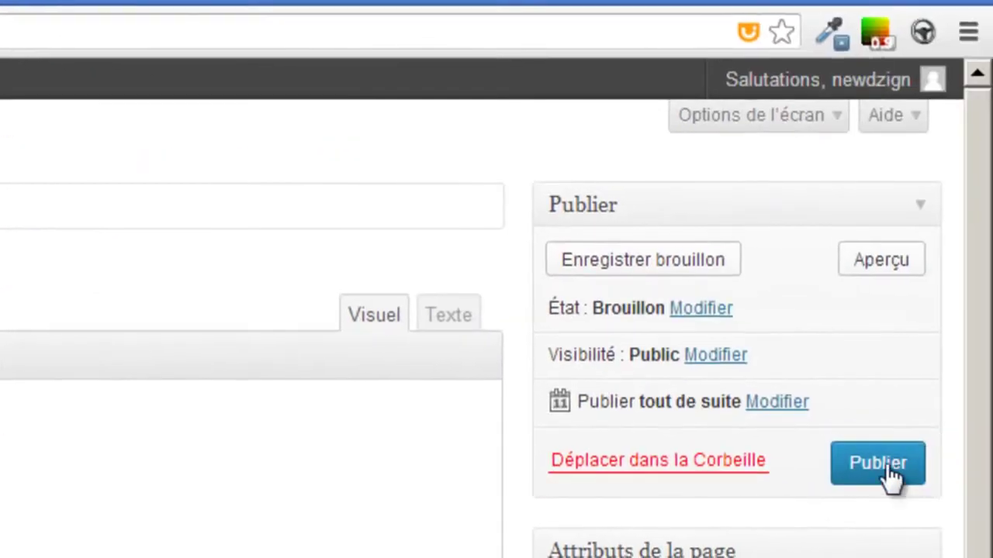
# - Publish the Contact page and select its /contact/ permalink address
pyautogui.click(886, 465)
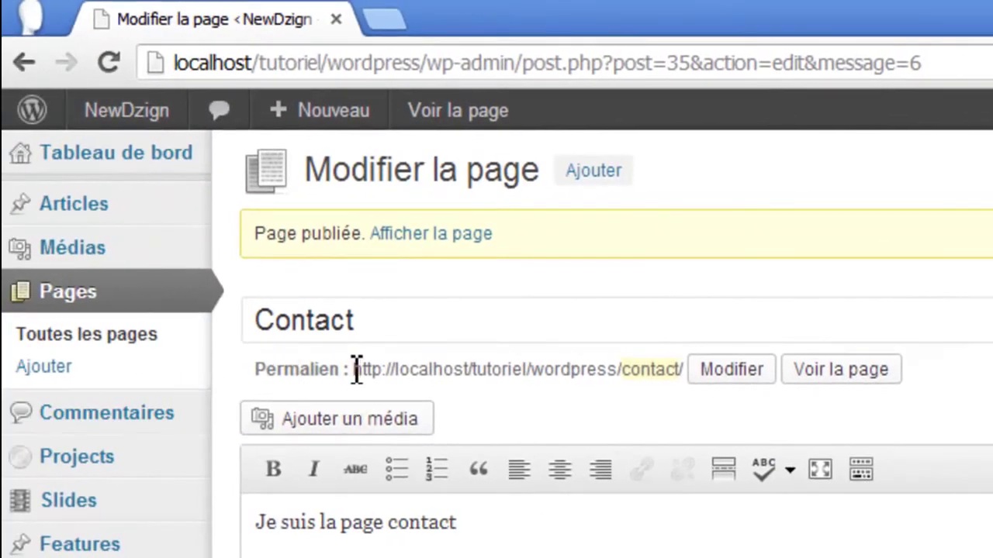
pyautogui.moveTo(355, 370); pyautogui.dragTo(690, 370)
pyautogui.hotkey('ctrl', 'c')
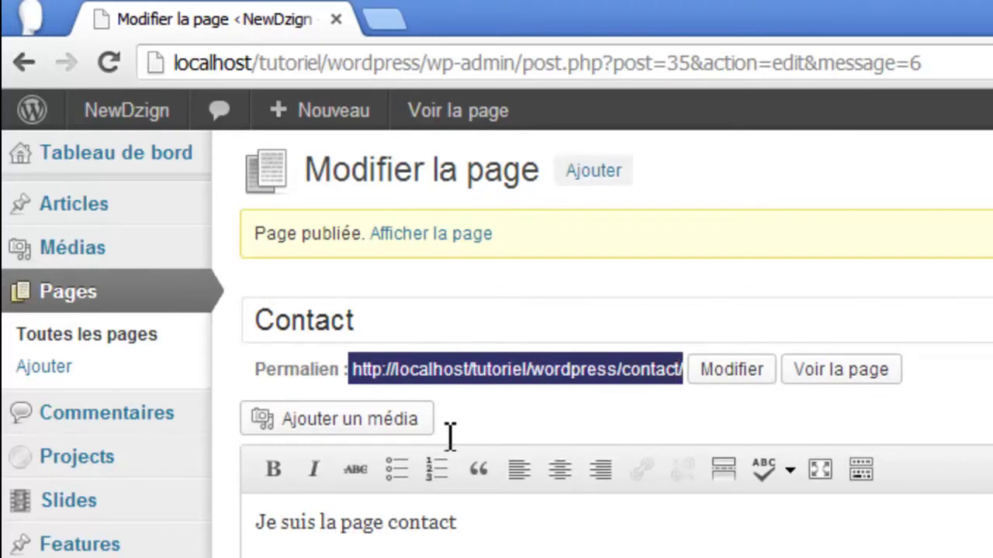
pyautogui.scroll(-3, 126, 525)
pyautogui.moveTo(126, 525)
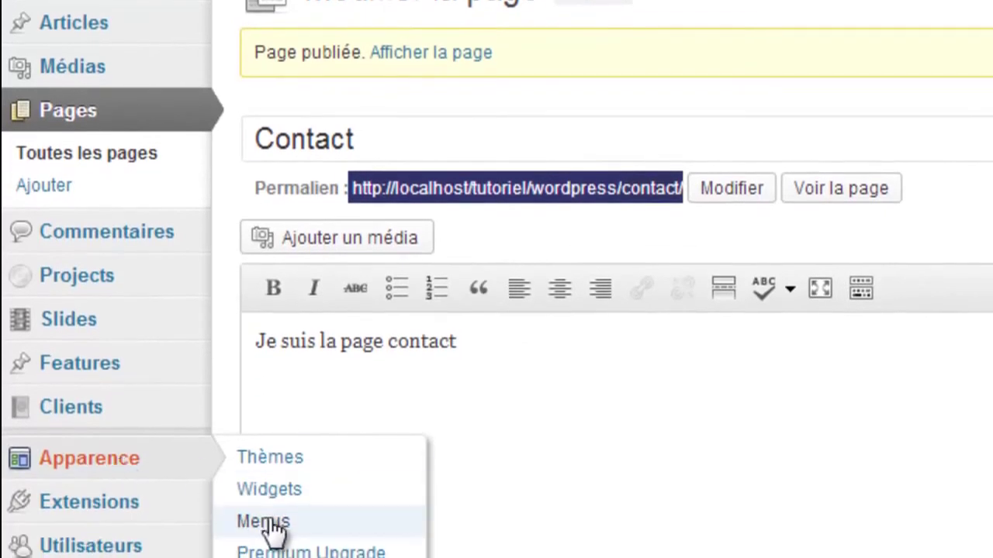
pyautogui.click(267, 522)
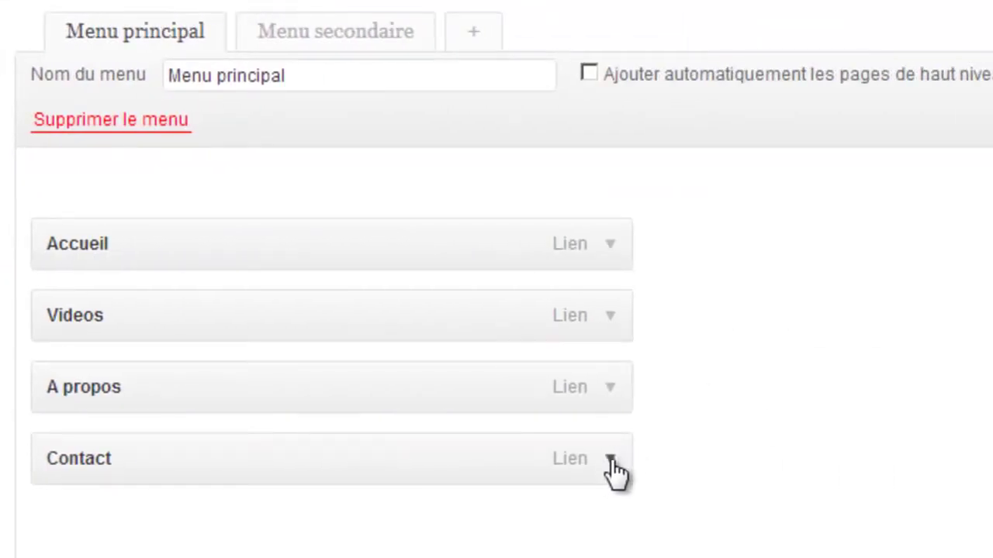
pyautogui.click(610, 460)
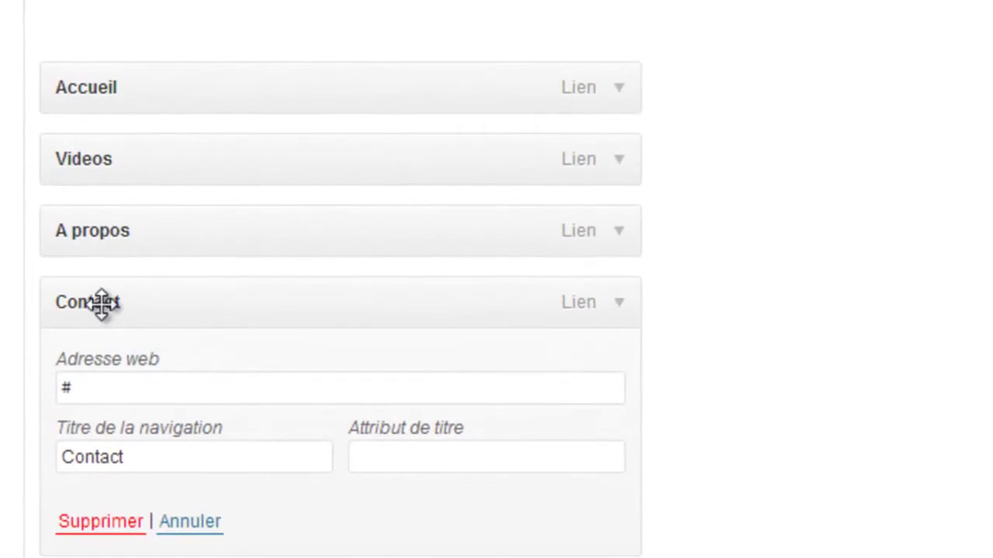
pyautogui.click(101, 388)
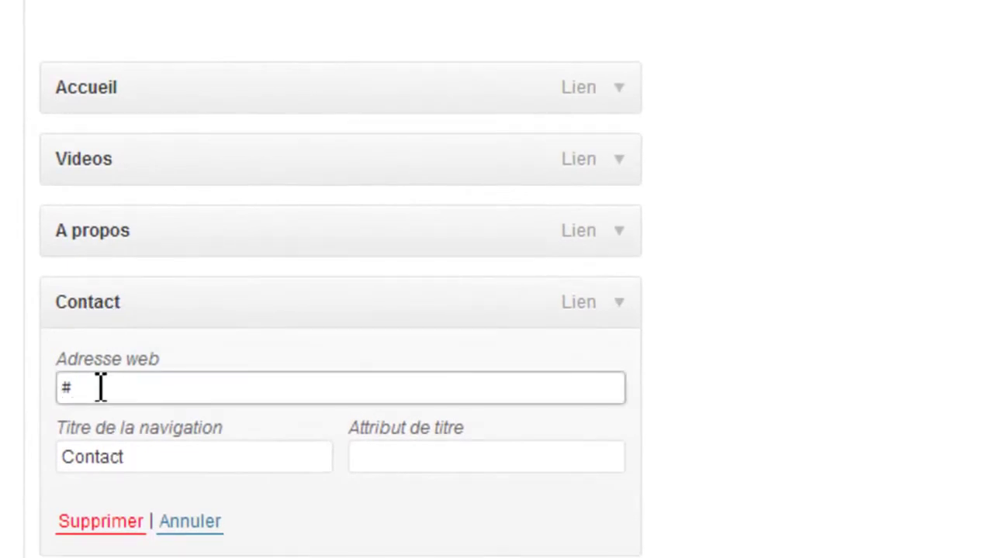
pyautogui.hotkey('ctrl', 'v')
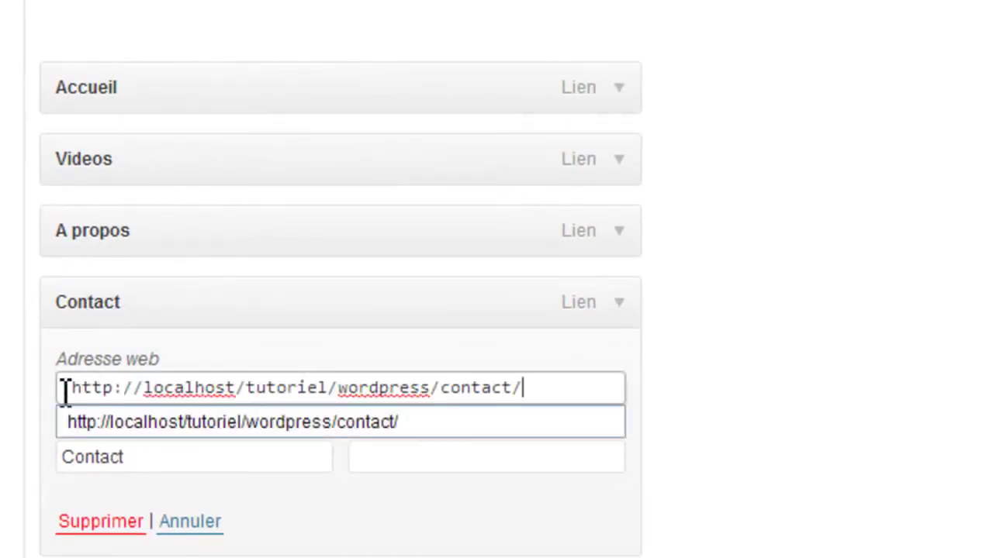
pyautogui.press('Down')
pyautogui.click(881, 523)
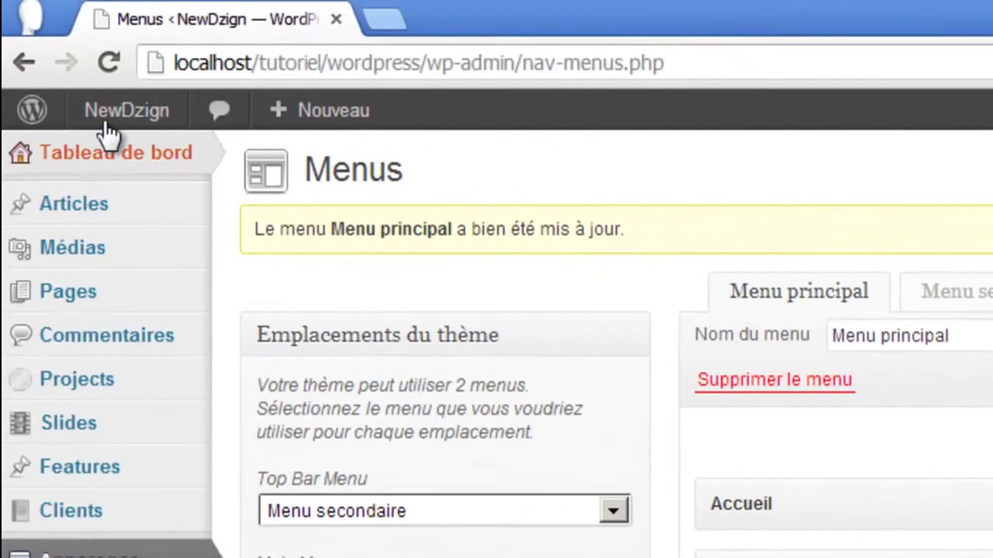
# - View the public site and confirm the Contact page loads at /contact/
pyautogui.moveTo(104, 128)
pyautogui.click(109, 175)
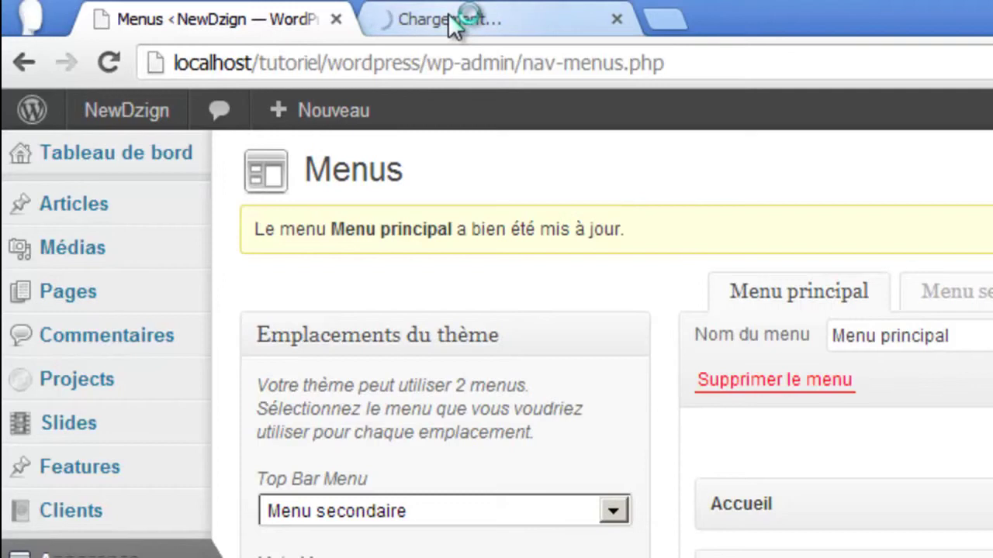
pyautogui.click(451, 20)
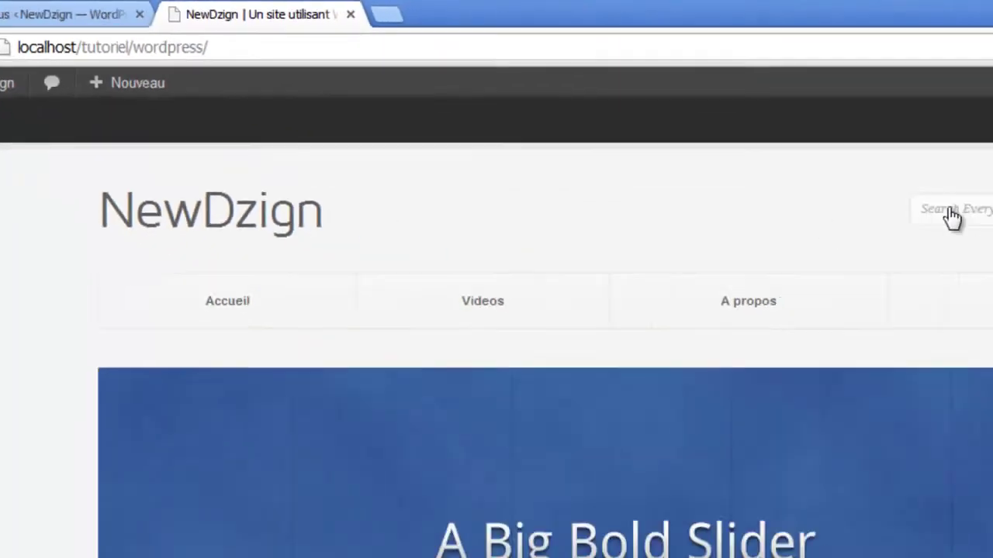
pyautogui.click(992, 309)
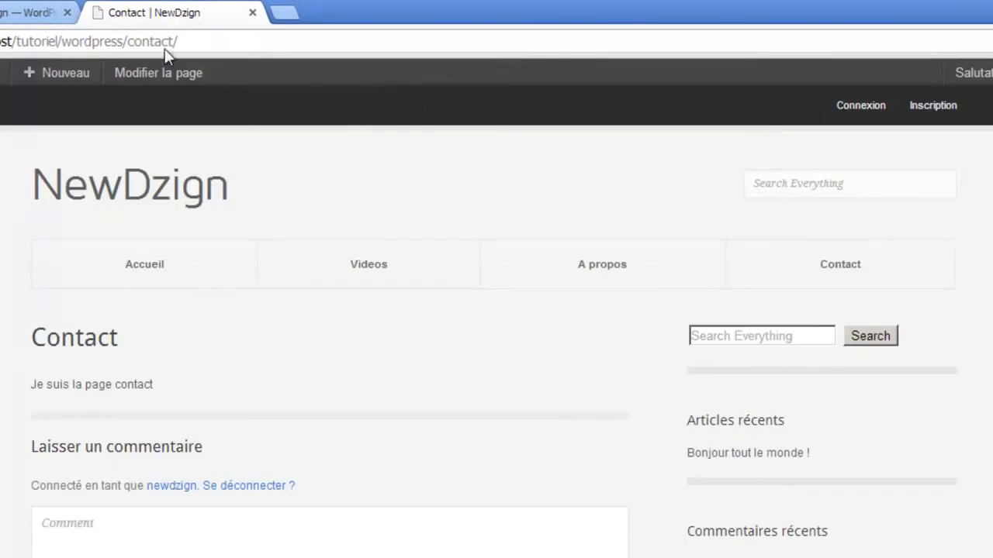
pyautogui.moveTo(176, 43); pyautogui.dragTo(6, 43)
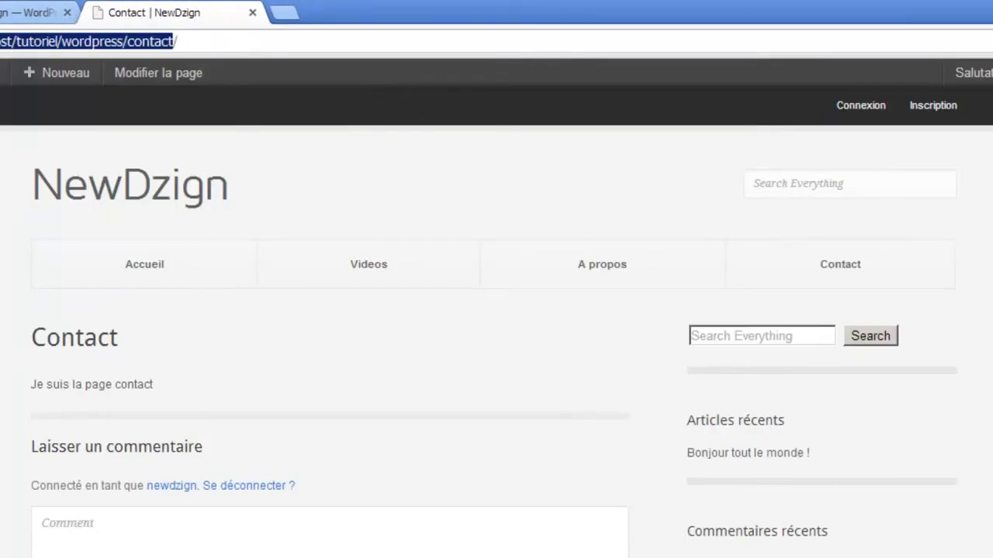
pyautogui.moveTo(21, 383); pyautogui.dragTo(174, 388)
pyautogui.click(245, 383)
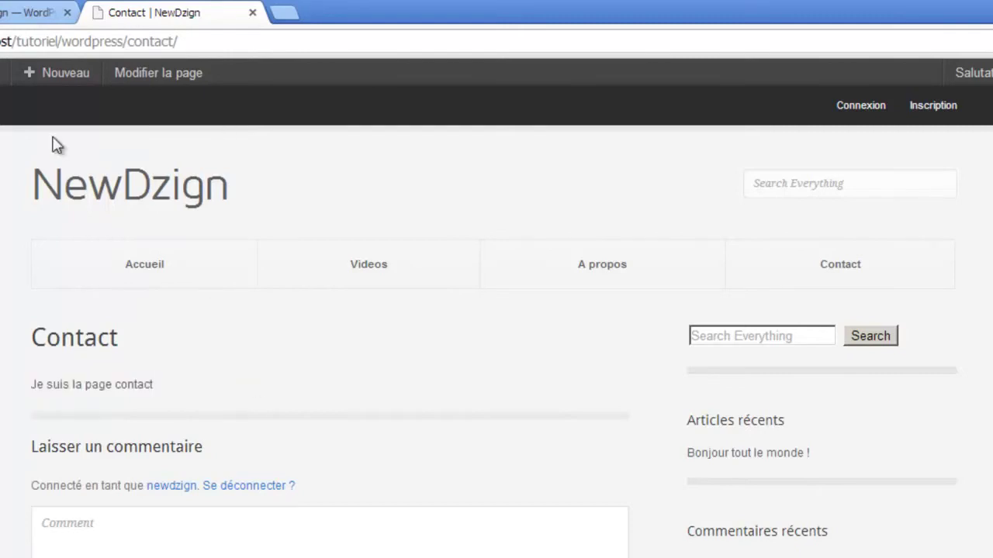
# - Log out, trim the login address back to the wordpress folder, and return to Explorer
pyautogui.moveTo(977, 72)
pyautogui.click(318, 40)
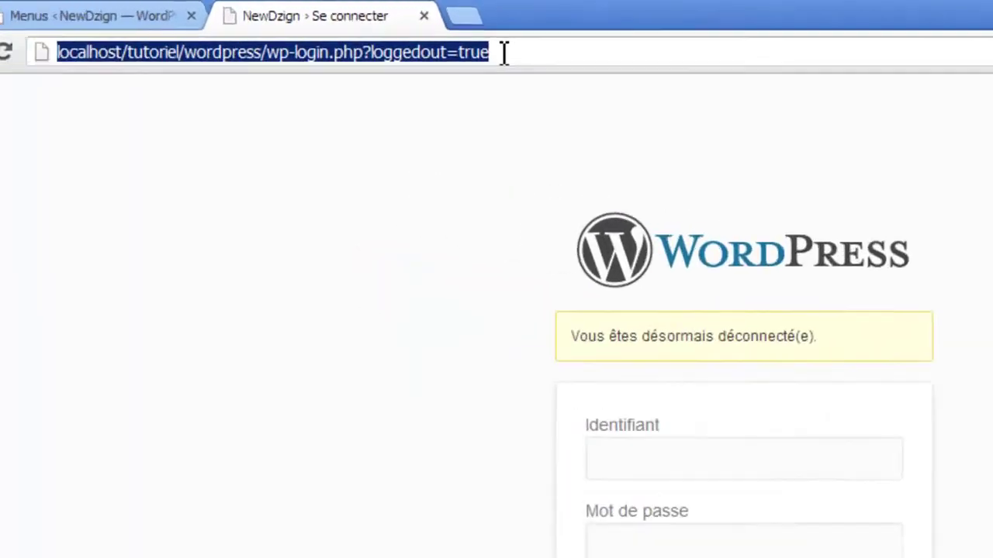
pyautogui.click(315, 41)
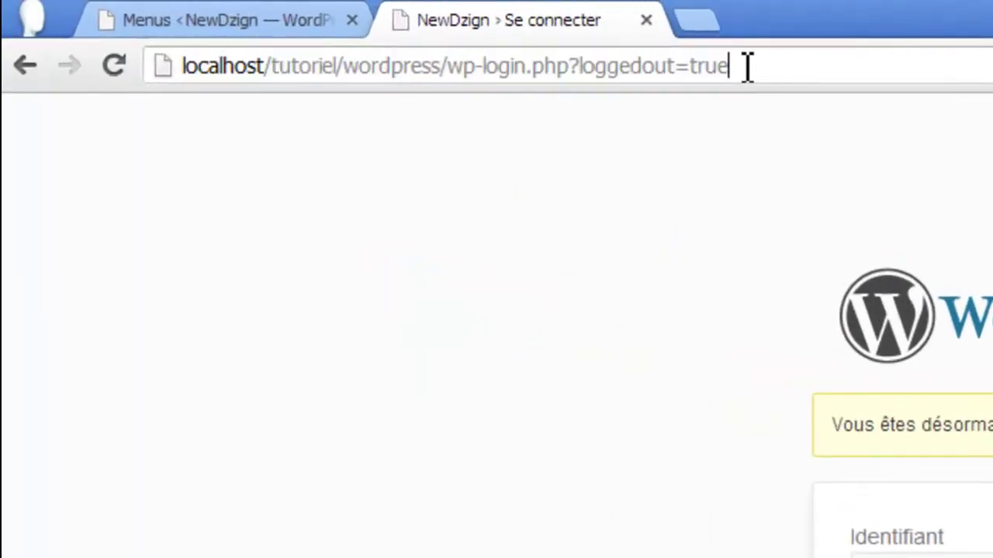
pyautogui.press('BackSpace')
pyautogui.press('BackSpace')
pyautogui.press('BackSpace')
pyautogui.press('BackSpace')
pyautogui.press('BackSpace')
pyautogui.press('BackSpace')
pyautogui.press('BackSpace')
pyautogui.press('BackSpace')
pyautogui.press('BackSpace')
pyautogui.press('BackSpace')
pyautogui.press('BackSpace')
pyautogui.press('BackSpace')
pyautogui.press('BackSpace')
pyautogui.press('BackSpace')
pyautogui.press('BackSpace')
pyautogui.press('BackSpace')
pyautogui.press('BackSpace')
pyautogui.press('BackSpace')
pyautogui.press('BackSpace')
pyautogui.press('BackSpace')
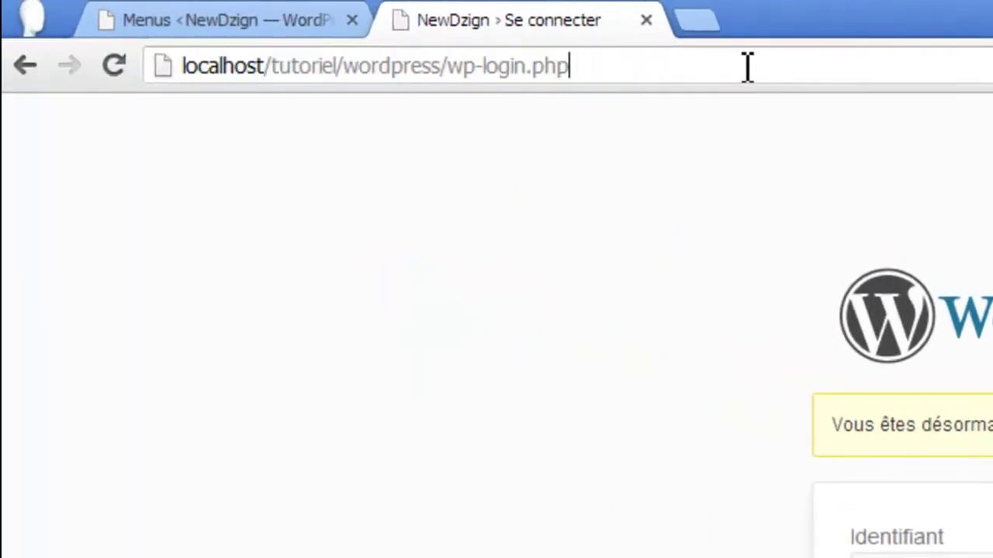
pyautogui.press('BackSpace')
pyautogui.press('BackSpace')
pyautogui.press('BackSpace')
pyautogui.write('admin')
pyautogui.press('BackSpace')
pyautogui.press('BackSpace')
pyautogui.press('BackSpace')
pyautogui.press('BackSpace')
pyautogui.press('BackSpace')
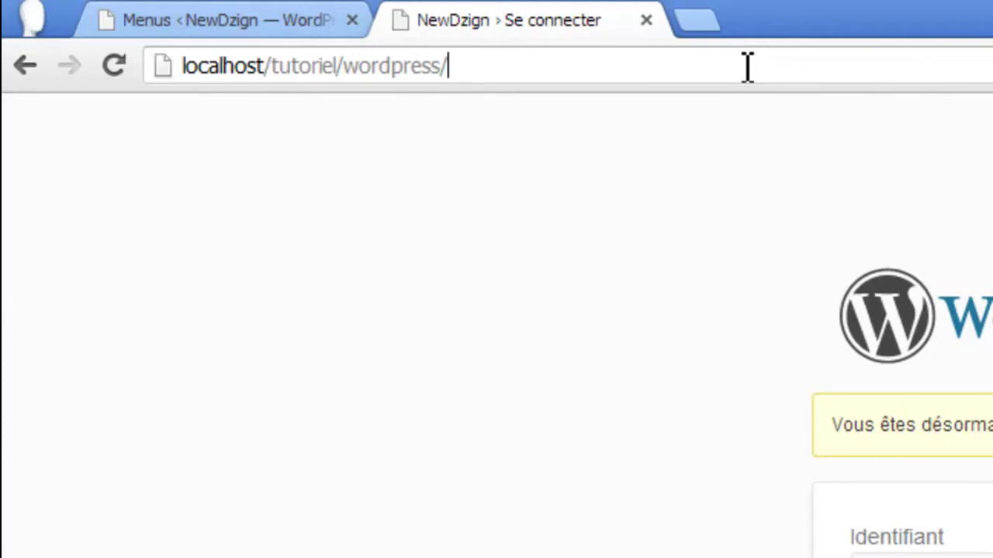
pyautogui.hotkey('alt', 'Tab')
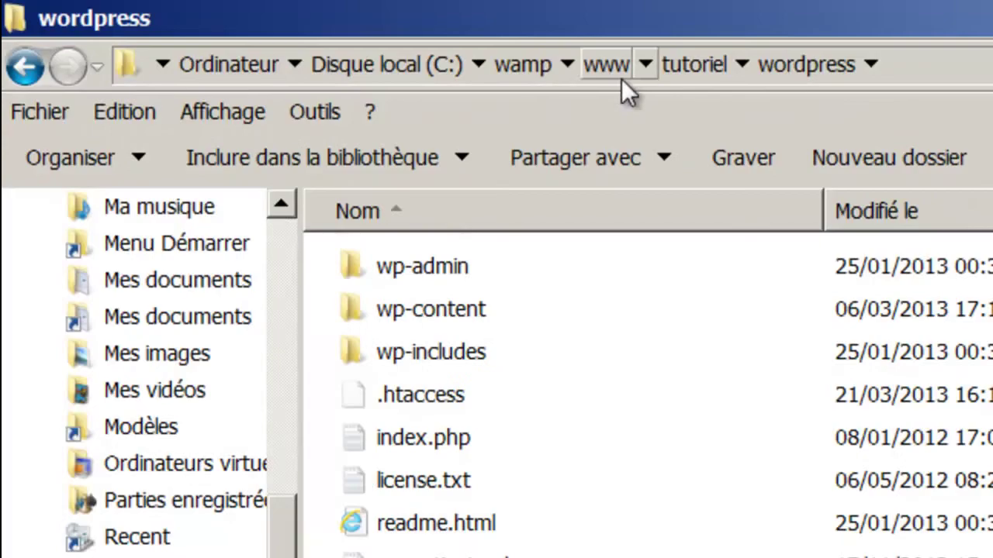
# - Open the wordpress folder's .htaccess file in Notepad++
pyautogui.click(433, 394)
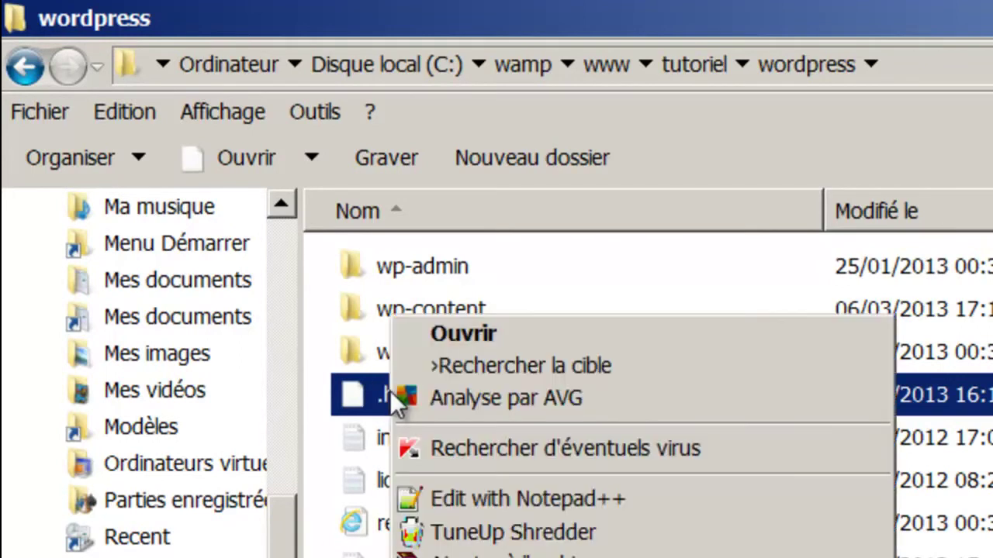
pyautogui.click(451, 500)
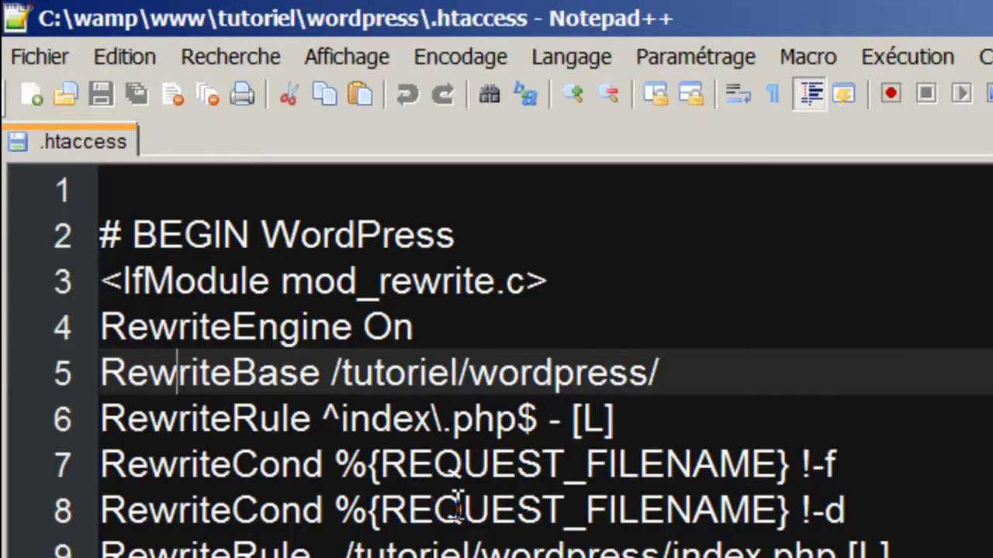
# - Place the caret at the start of line 2 in .htaccess
pyautogui.click(101, 234)
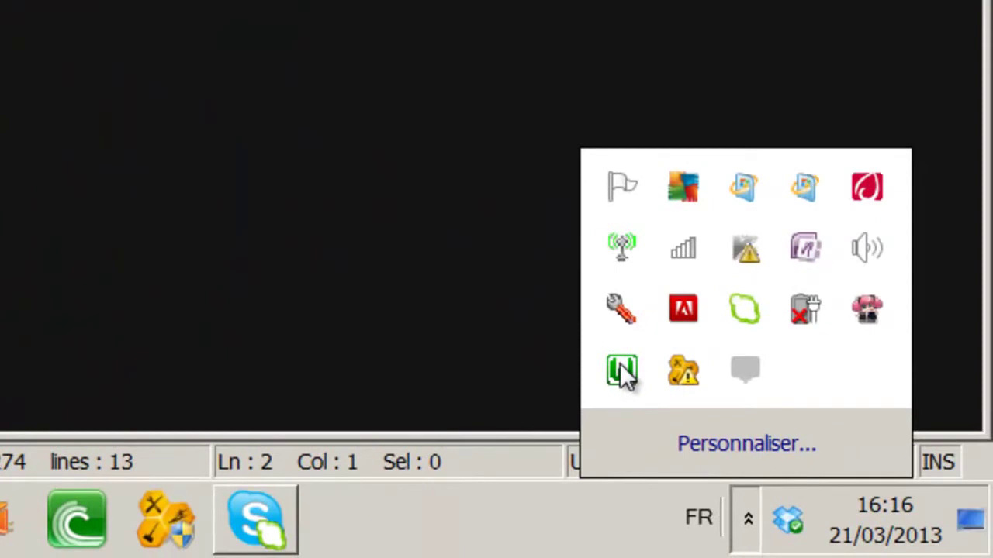
# - Check rewrite_module in WampServer's Apache > Apache modules list
pyautogui.click(622, 373)
pyautogui.moveTo(788, 81)
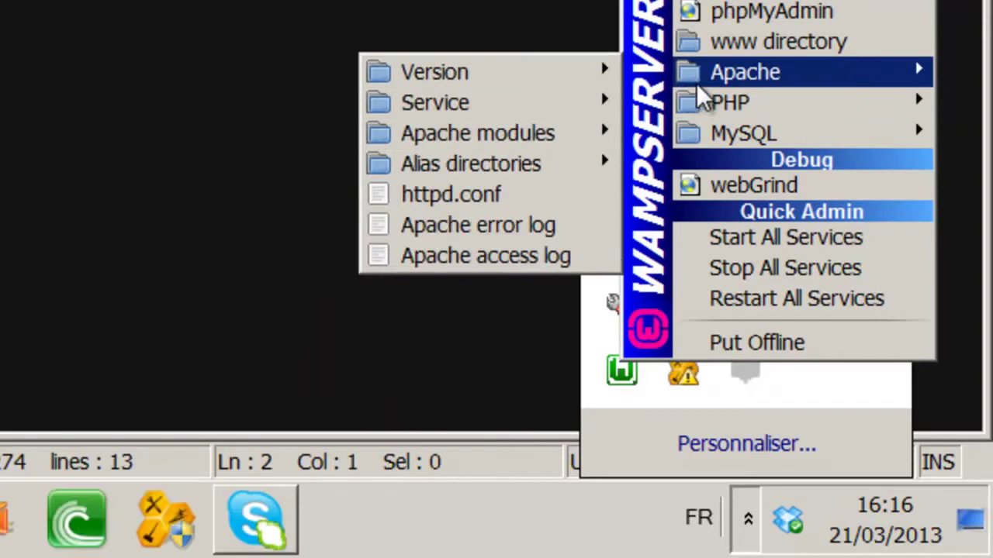
pyautogui.moveTo(566, 132)
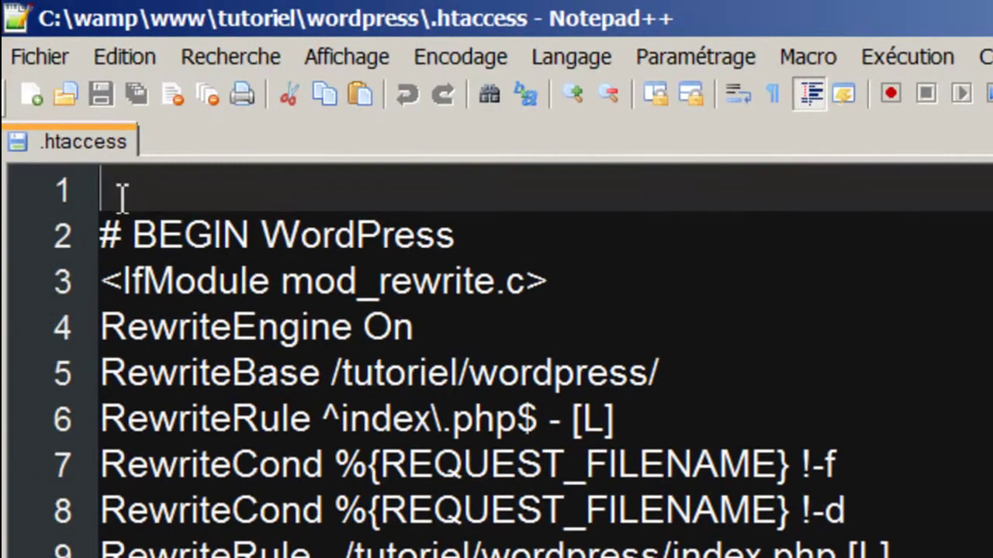
# - Add a new first line to .htaccess reading 'RewriteRule ^leboss$'
pyautogui.press('Return')
pyautogui.press('Up')
pyautogui.write('RewriteTR')
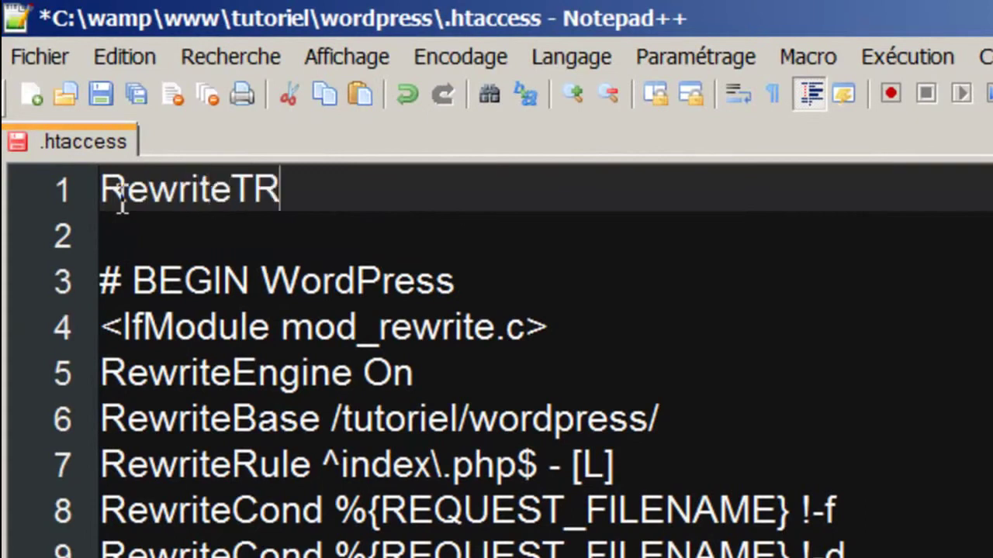
pyautogui.press('BackSpace')
pyautogui.press('BackSpace')
pyautogui.write('Rule')
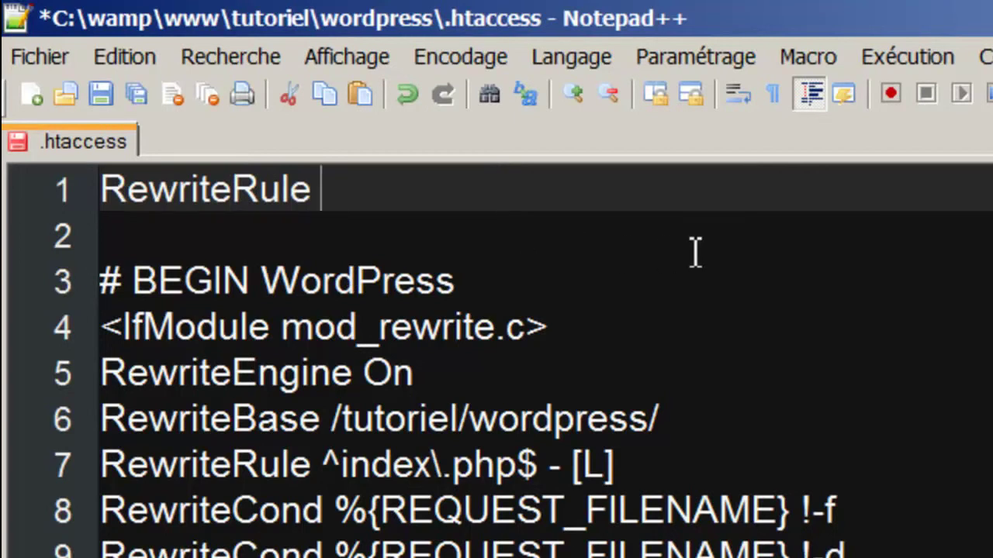
pyautogui.write(' leboss')
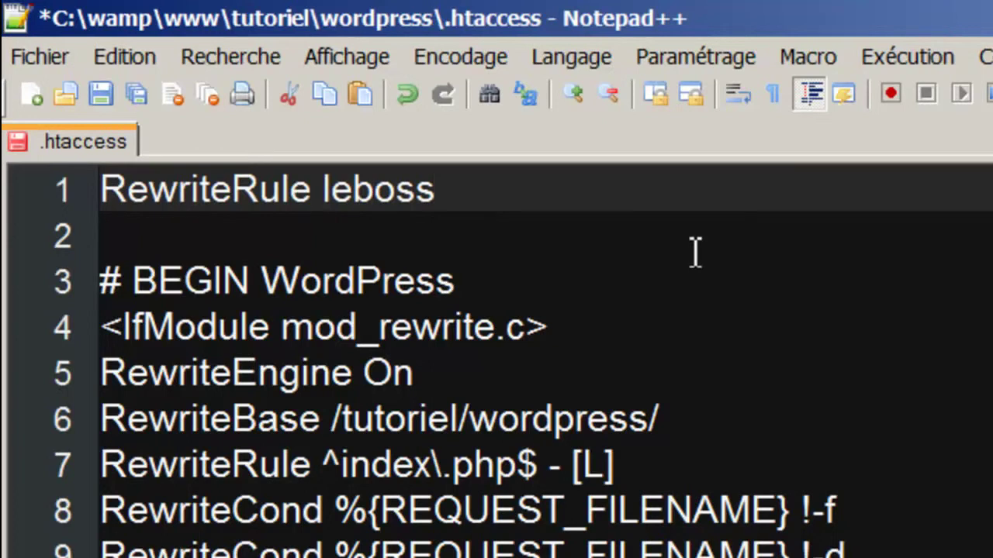
pyautogui.press('Left')
pyautogui.press('Left')
pyautogui.press('Left')
pyautogui.press('Left')
pyautogui.press('Left')
pyautogui.press('Left')
pyautogui.press('Left')
pyautogui.write('^')
pyautogui.press('Right')
pyautogui.press('Right')
pyautogui.press('Right')
pyautogui.press('Right')
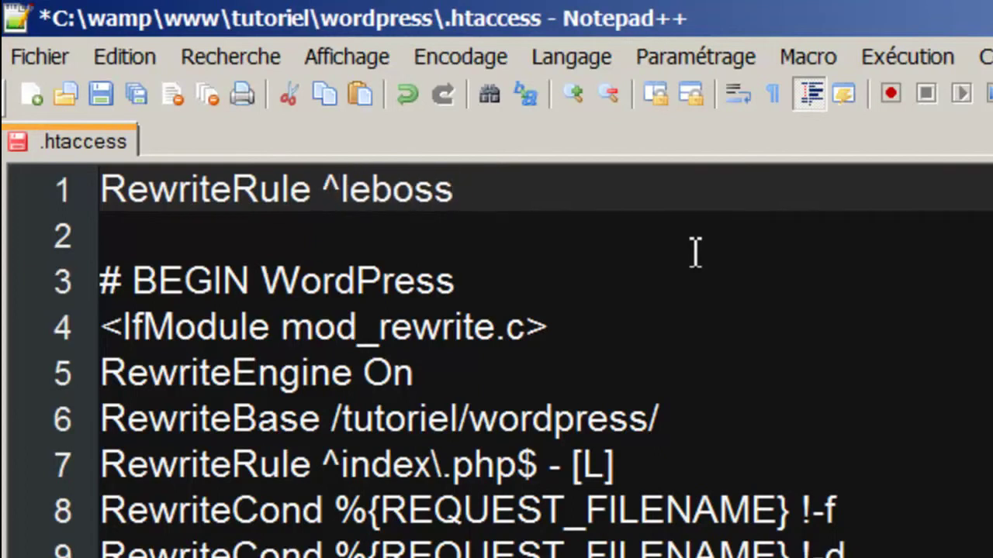
pyautogui.write('$')
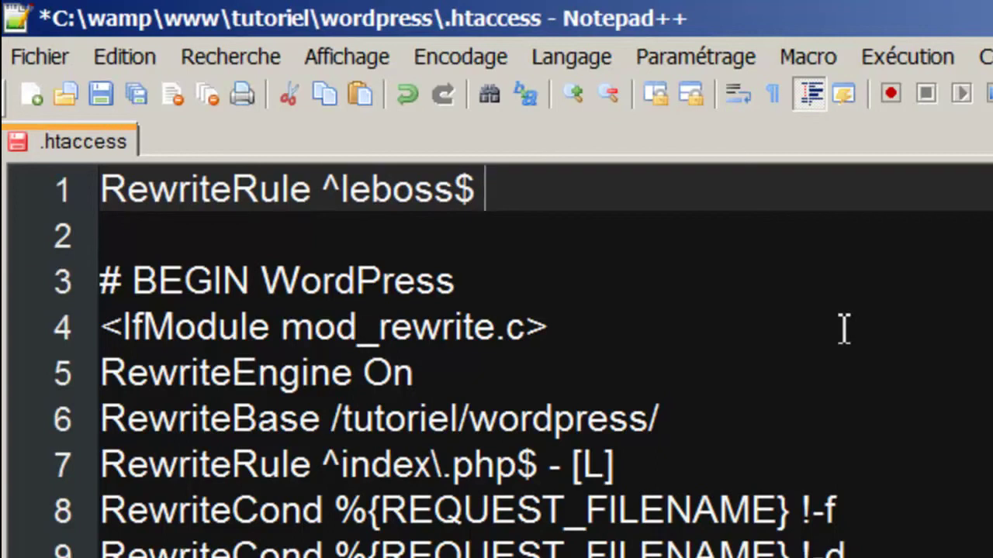
pyautogui.write('htt')
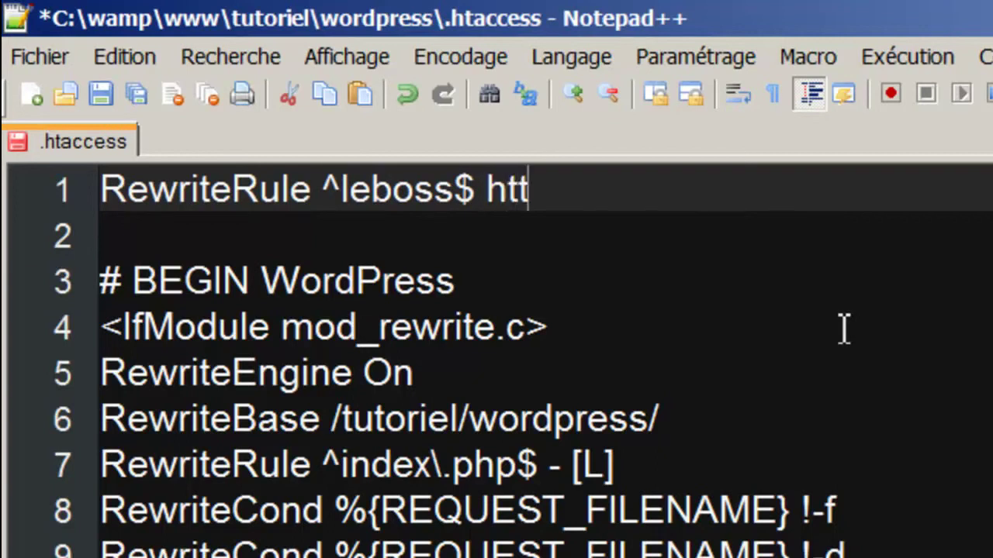
pyautogui.write('p://m')
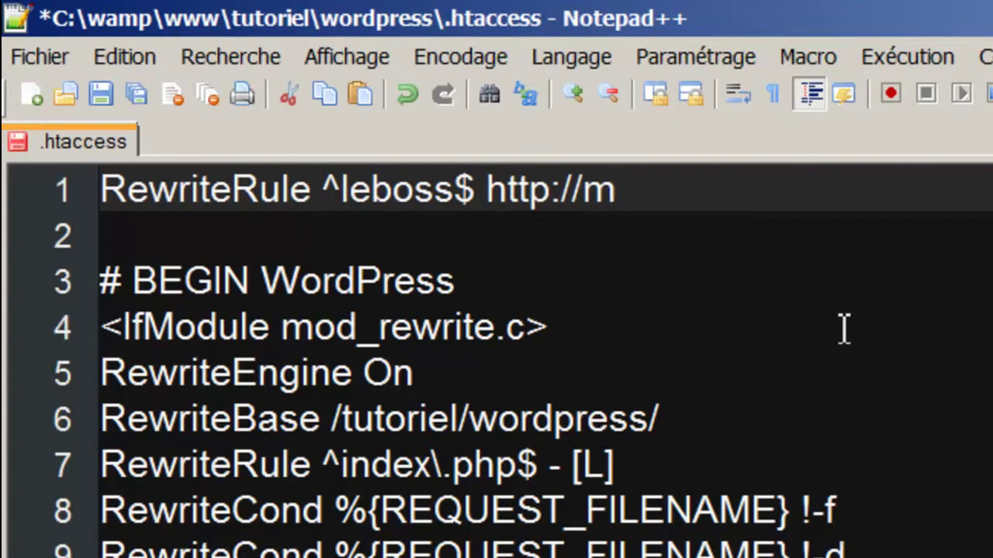
pyautogui.press('BackSpace')
pyautogui.write('localhost/')
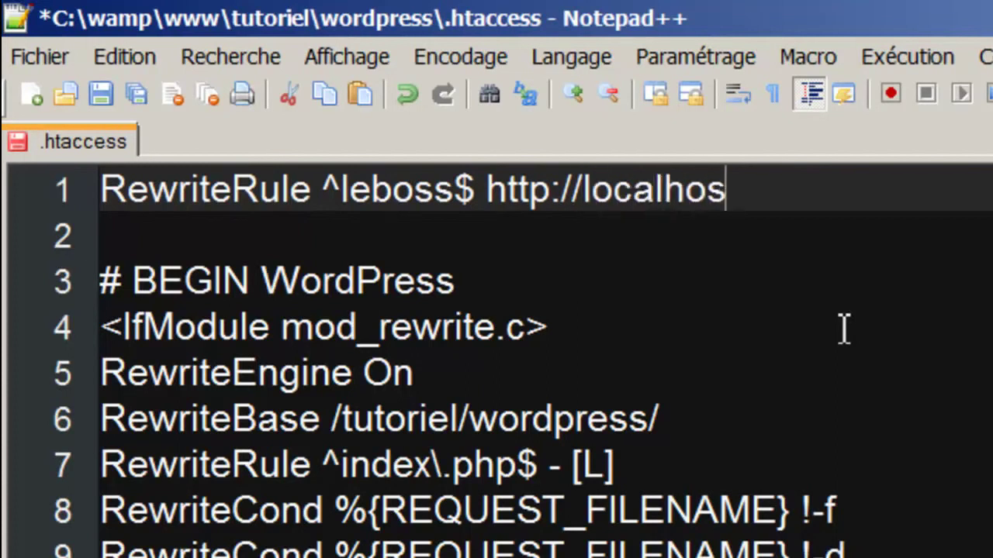
pyautogui.write('wordp')
pyautogui.press('BackSpace')
pyautogui.press('BackSpace')
pyautogui.press('BackSpace')
pyautogui.press('BackSpace')
pyautogui.press('BackSpace')
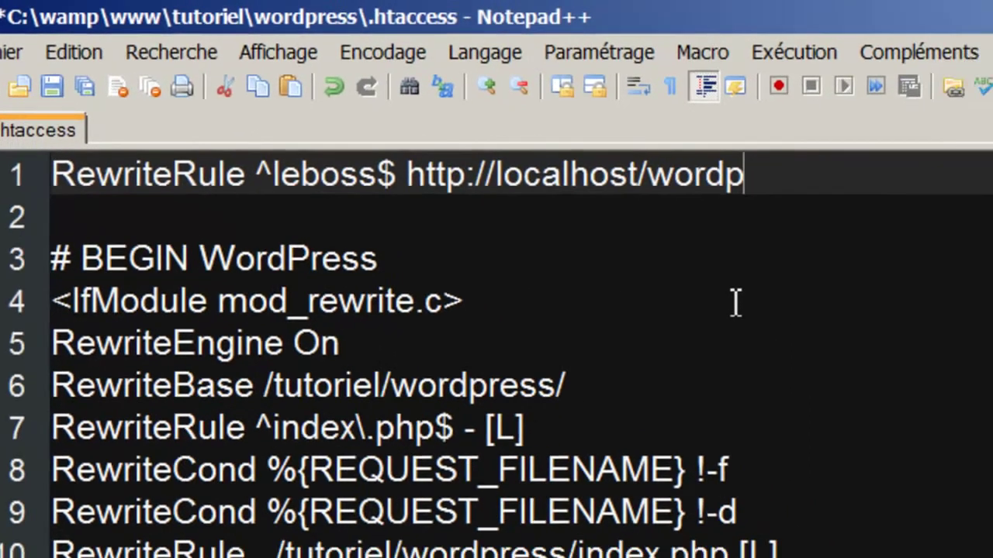
pyautogui.write('tutoriel')
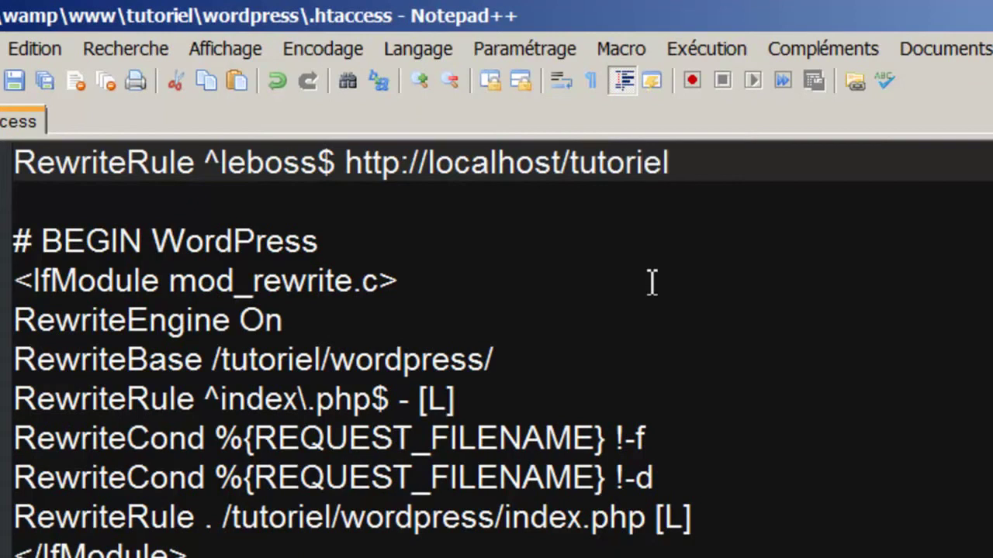
pyautogui.write('/wordpress/wp')
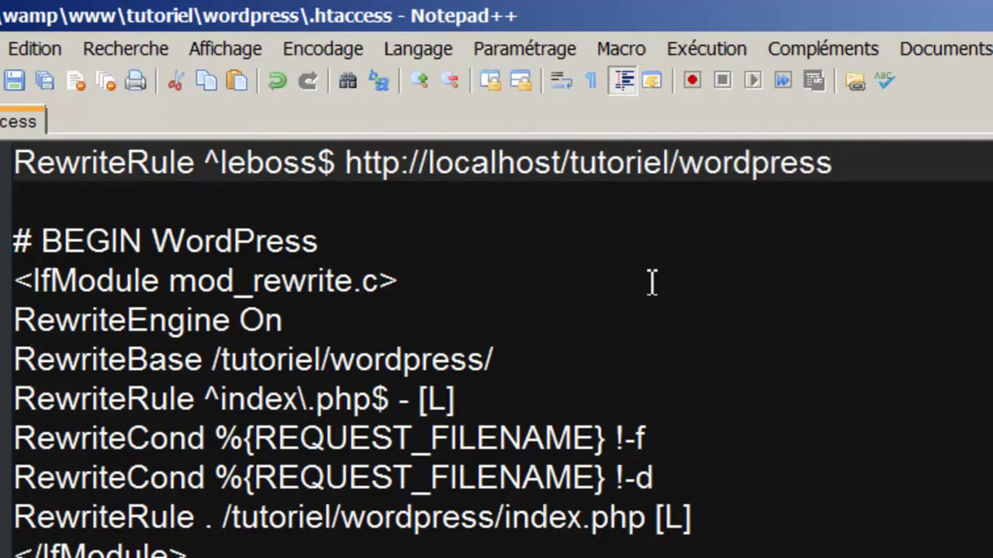
pyautogui.write('-login')
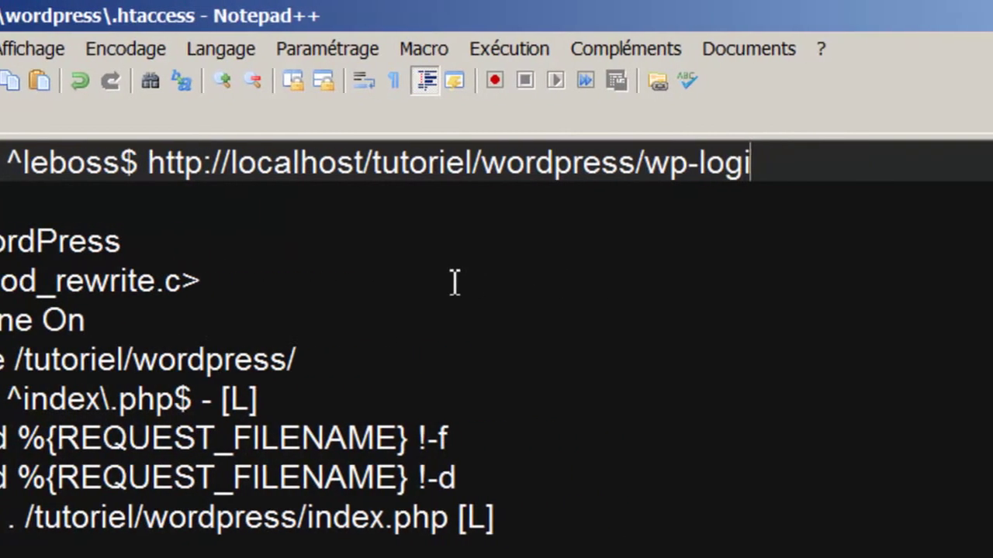
pyautogui.write('.php')
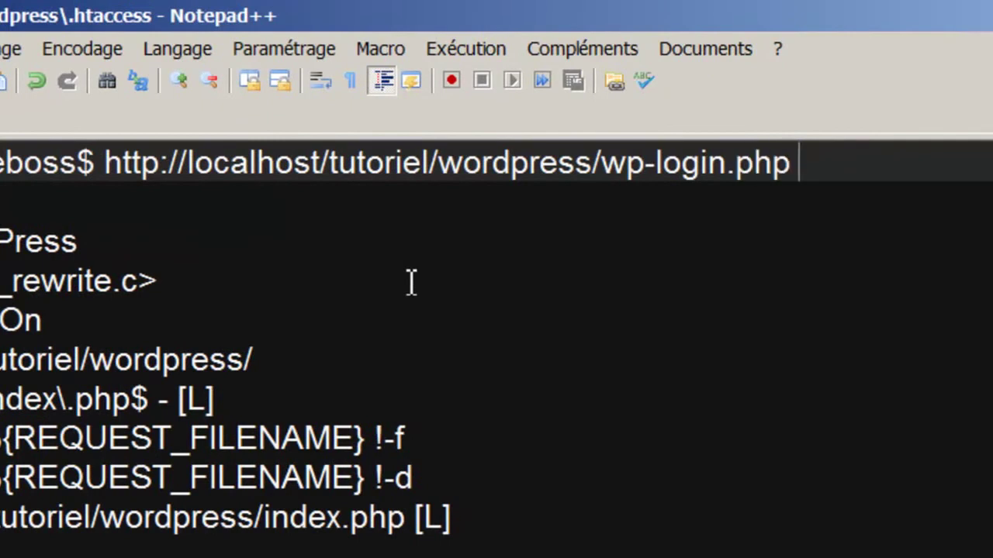
pyautogui.write(' []')
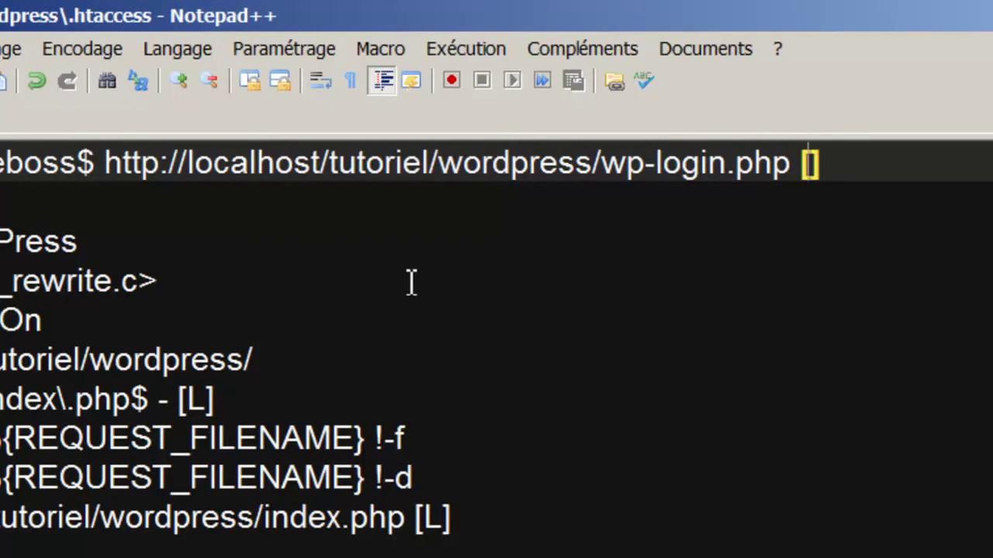
pyautogui.write('NC')
pyautogui.press('Down')
pyautogui.press('Return')
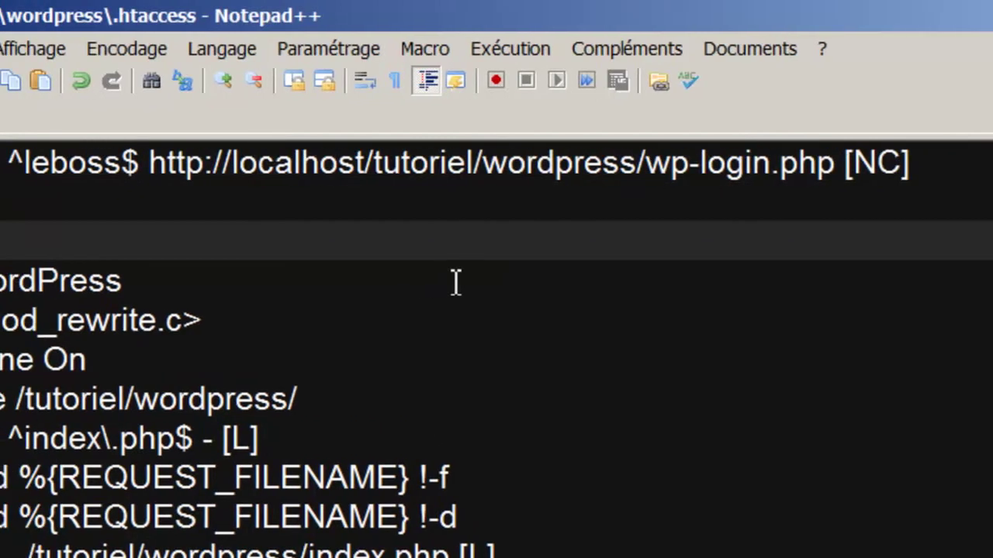
# - Type and then erase the scratch notes 'No CASE' and 'IEbOSS' in .htaccess
pyautogui.write('No c')
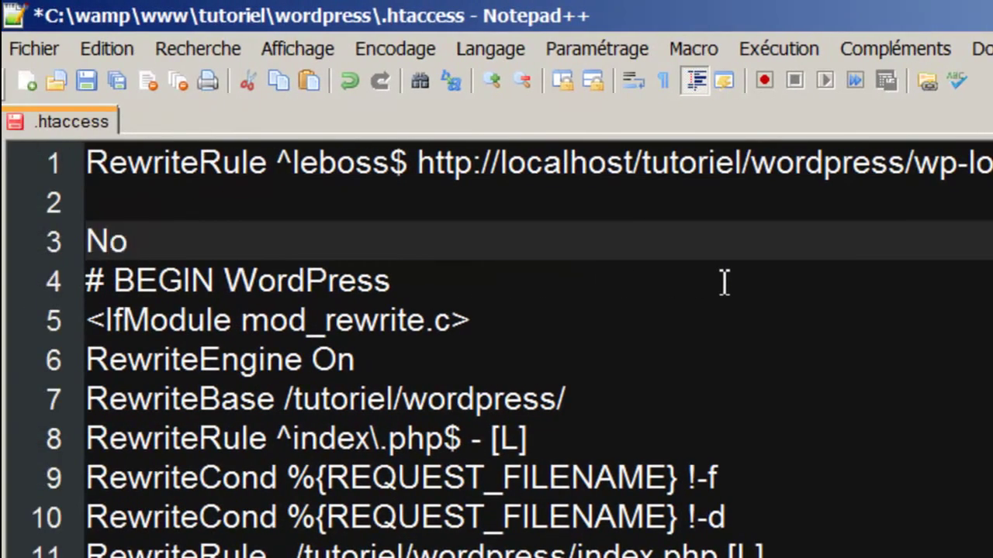
pyautogui.press('BackSpace')
pyautogui.write('CASE')
pyautogui.press('Return')
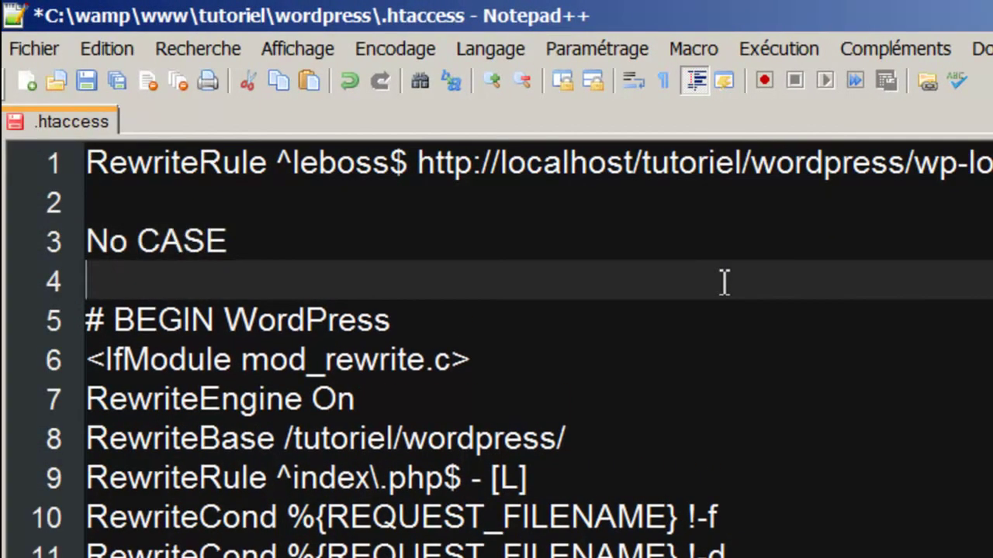
pyautogui.press('Return')
pyautogui.click(93, 250)
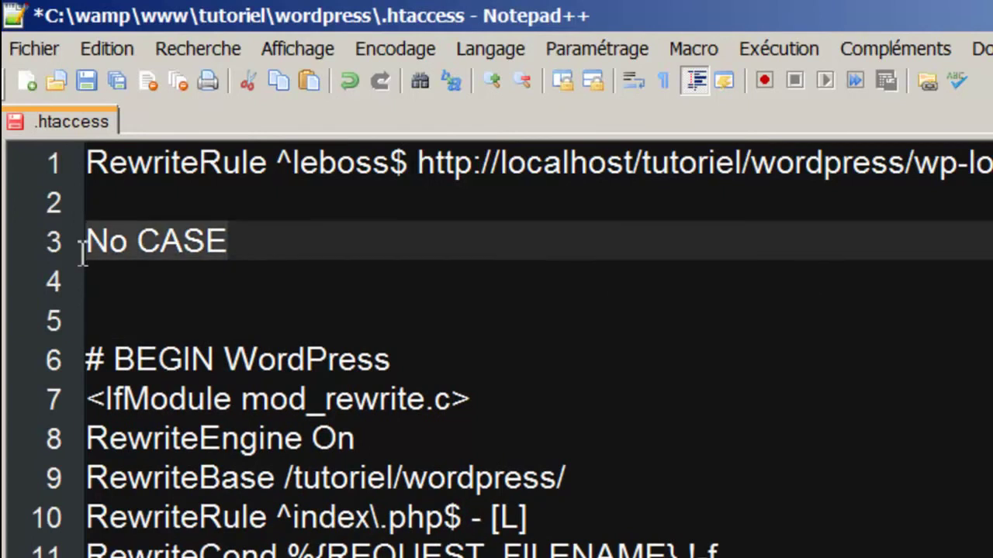
pyautogui.hotkey('shift', 'End')
pyautogui.press('Delete')
pyautogui.write('IE')
pyautogui.write('bOSS')
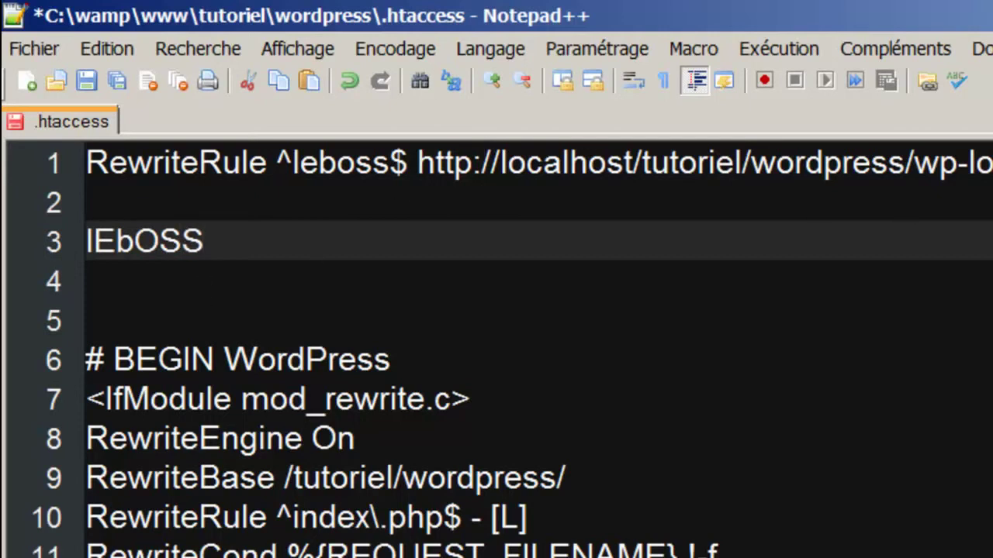
pyautogui.moveTo(215, 250); pyautogui.dragTo(76, 261)
pyautogui.press('BackSpace')
pyautogui.press('BackSpace')
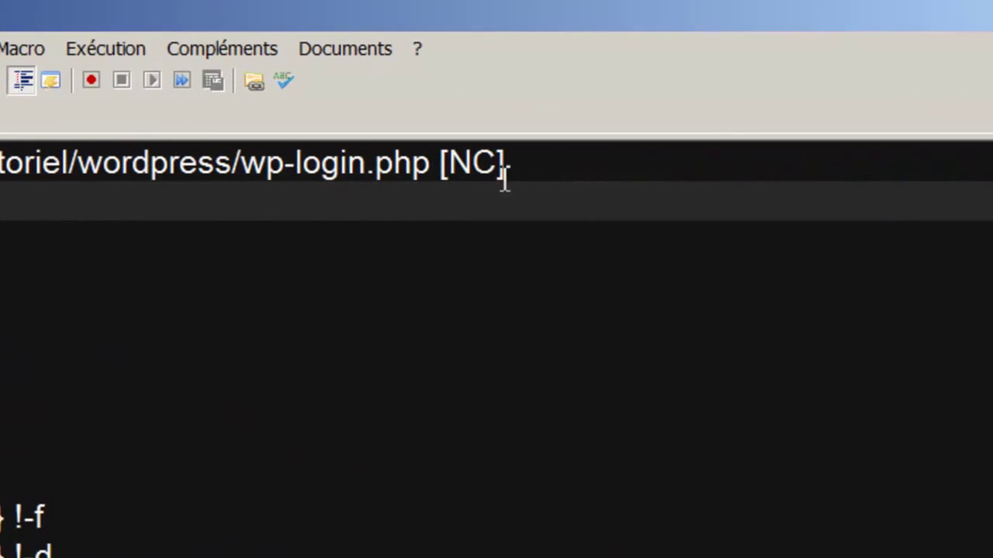
# - Add ,L to the line 1 flags so the leboss rule ends [NC,L], leaving blank lines below
pyautogui.click(504, 179)
pyautogui.write(',L')
pyautogui.click(114, 240)
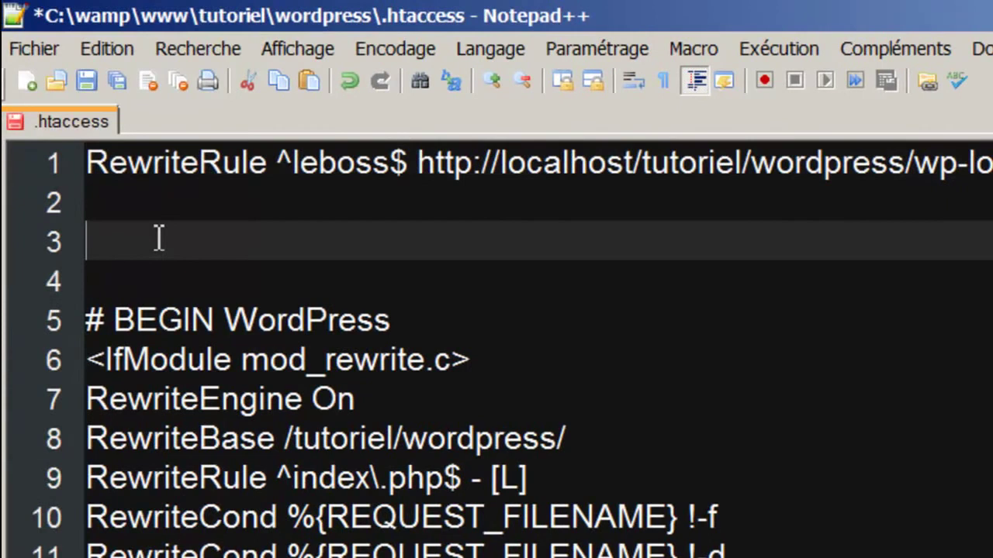
pyautogui.write('LAST')
pyautogui.press('BackSpace')
pyautogui.press('BackSpace')
pyautogui.press('BackSpace')
pyautogui.press('BackSpace')
pyautogui.press('BackSpace')
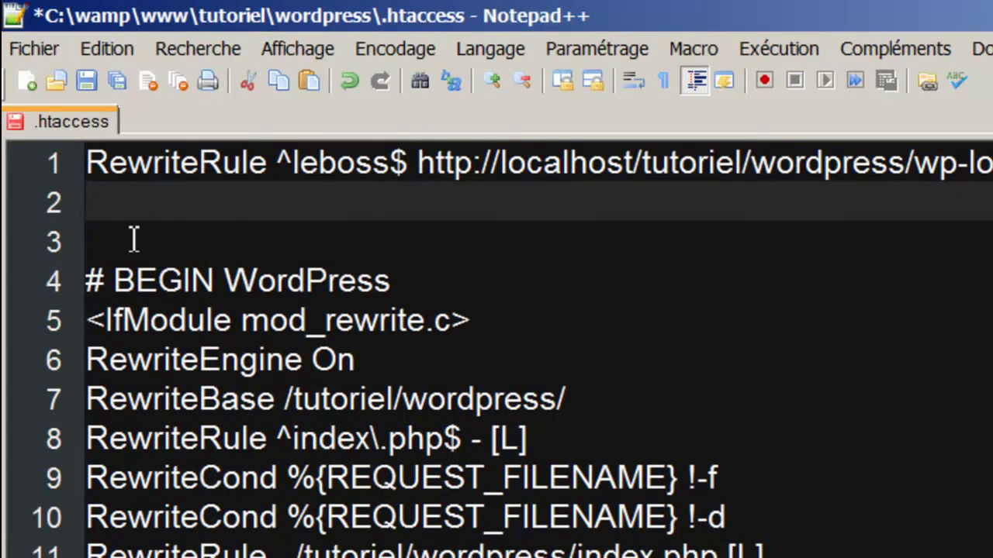
pyautogui.press('Return')
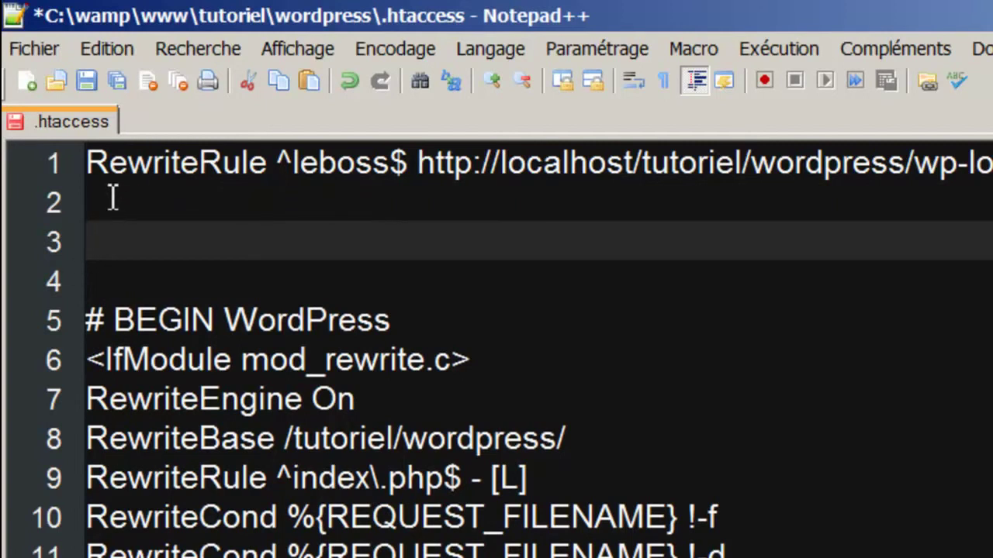
# - Copy the leboss rule onto a new line, rename it ADMIN, and save
pyautogui.press('Up')
pyautogui.press('Up')
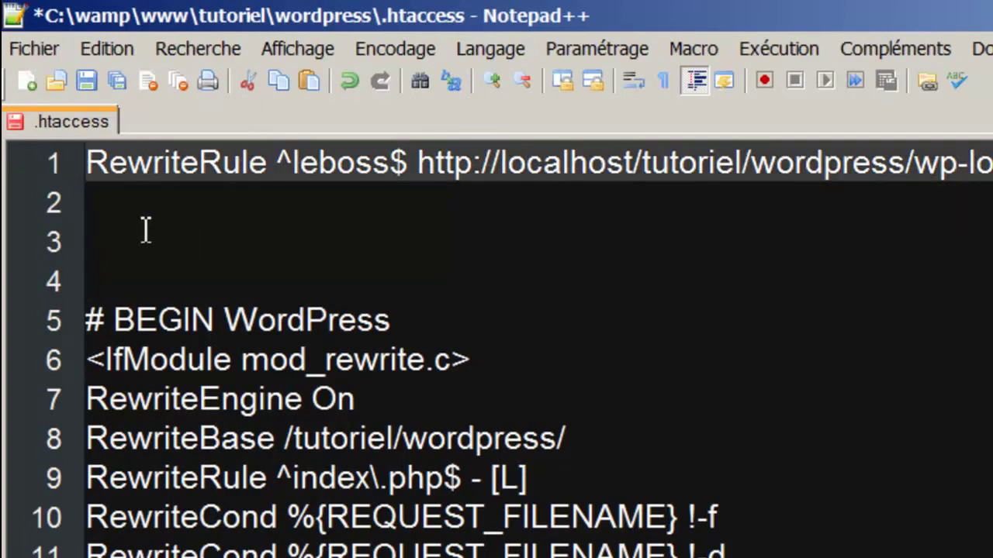
pyautogui.click(120, 204)
pyautogui.hotkey('ctrl', 'v')
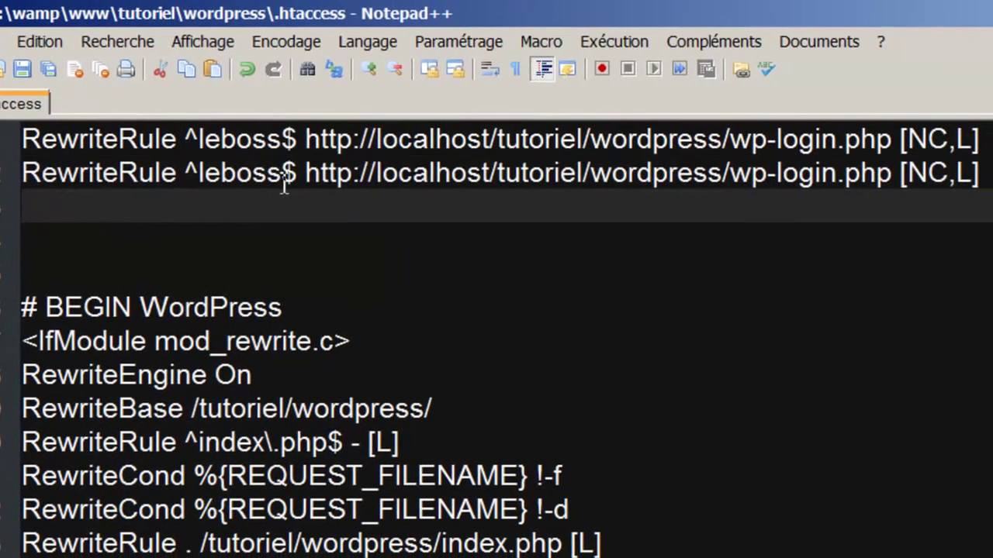
pyautogui.click(284, 180)
pyautogui.press('BackSpace')
pyautogui.press('BackSpace')
pyautogui.press('BackSpace')
pyautogui.press('BackSpace')
pyautogui.press('BackSpace')
pyautogui.press('BackSpace')
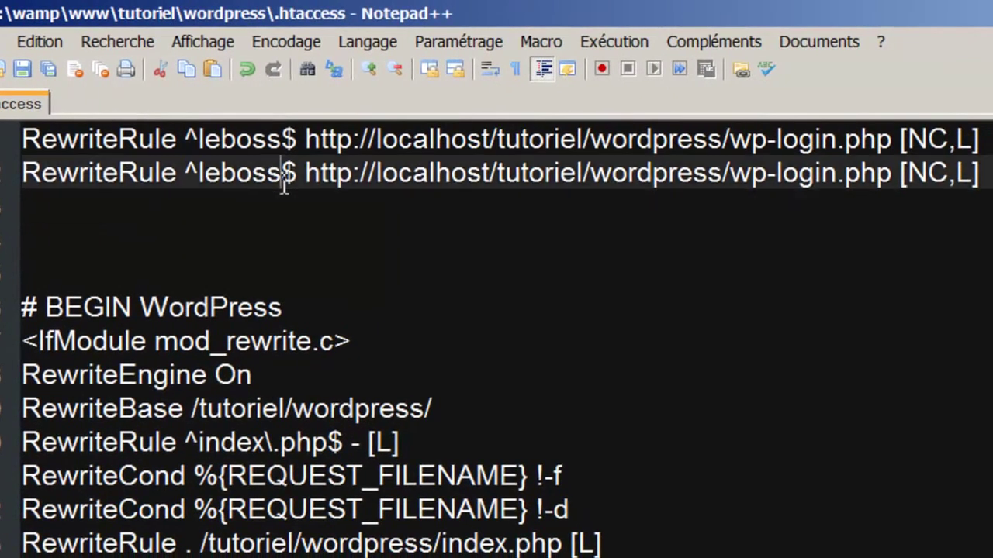
pyautogui.write('ADMIN')
pyautogui.hotkey('ctrl', 's')
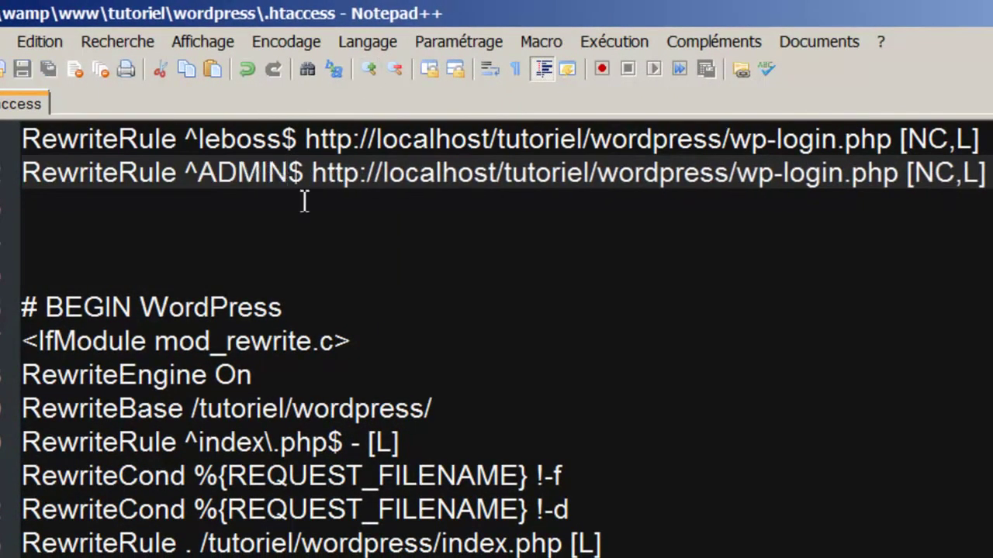
# - Remove the L flag so the leboss rule ends [NC], and save
pyautogui.doubleClick(223, 151)
pyautogui.press('End')
pyautogui.press('Left')
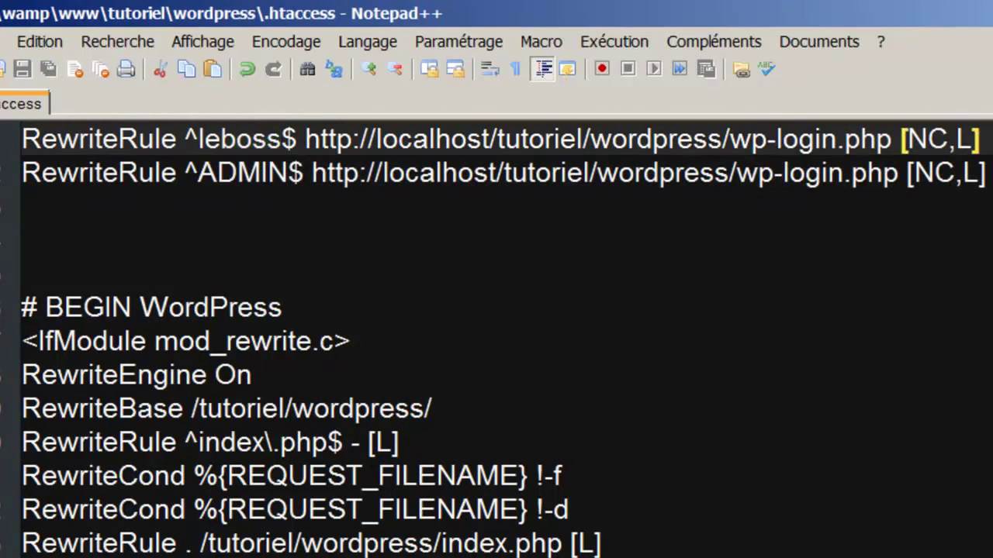
pyautogui.press('BackSpace')
pyautogui.press('BackSpace')
pyautogui.hotkey('ctrl', 's')
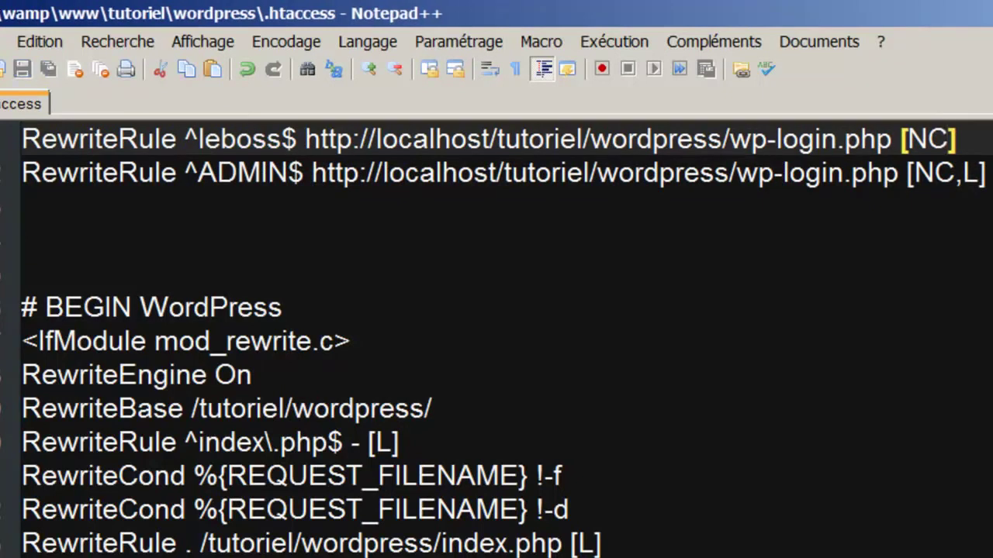
pyautogui.click(204, 247)
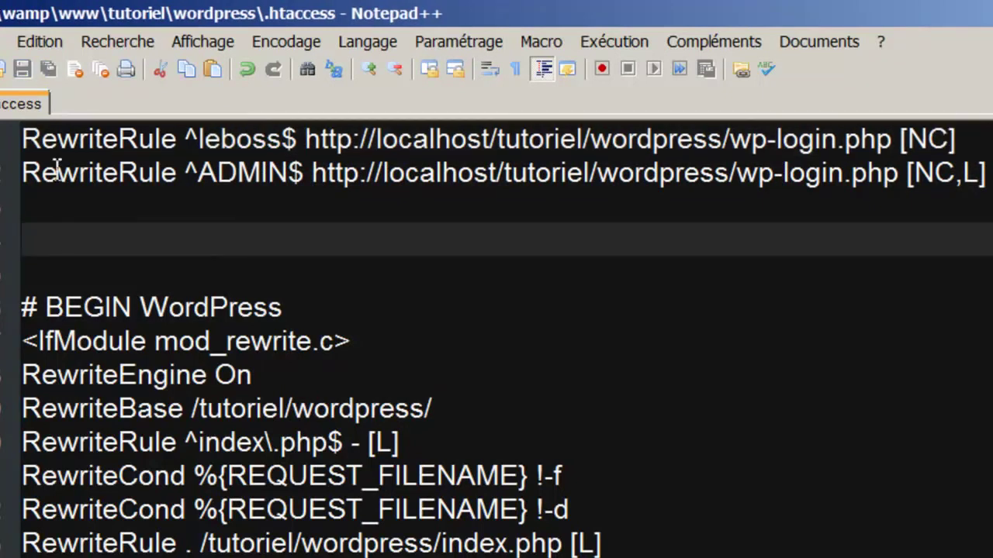
pyautogui.click(44, 200)
pyautogui.click(10, 173)
pyautogui.click(15, 198)
pyautogui.click(10, 174)
# - Delete the ADMIN rule line, restore the leboss flags to [NC,L], and reload the site
pyautogui.doubleClick(227, 142)
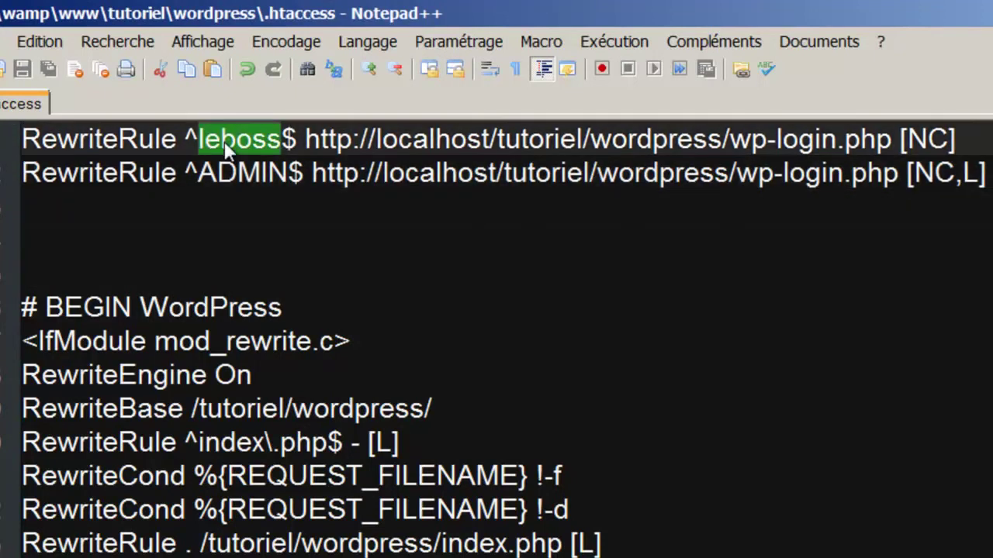
pyautogui.click(106, 231)
pyautogui.click(64, 208)
pyautogui.click(6, 178)
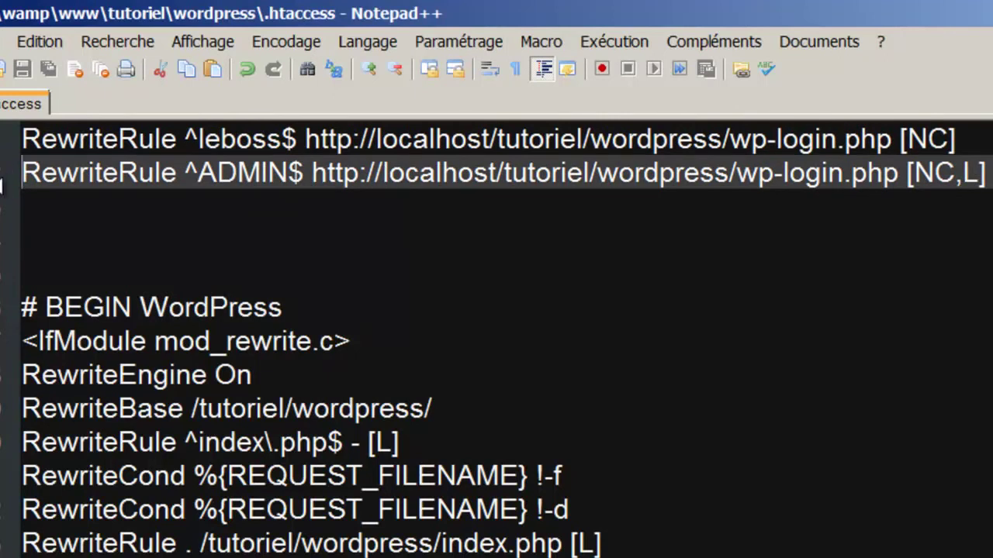
pyautogui.press('Delete')
pyautogui.click(979, 139)
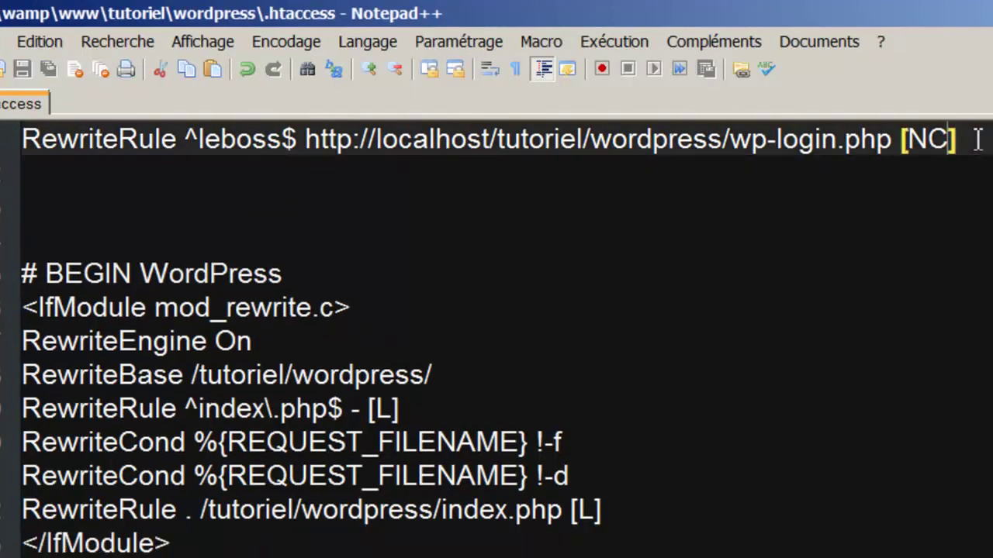
pyautogui.write('?')
pyautogui.press('BackSpace')
pyautogui.write('?')
pyautogui.press('BackSpace')
pyautogui.write(',L')
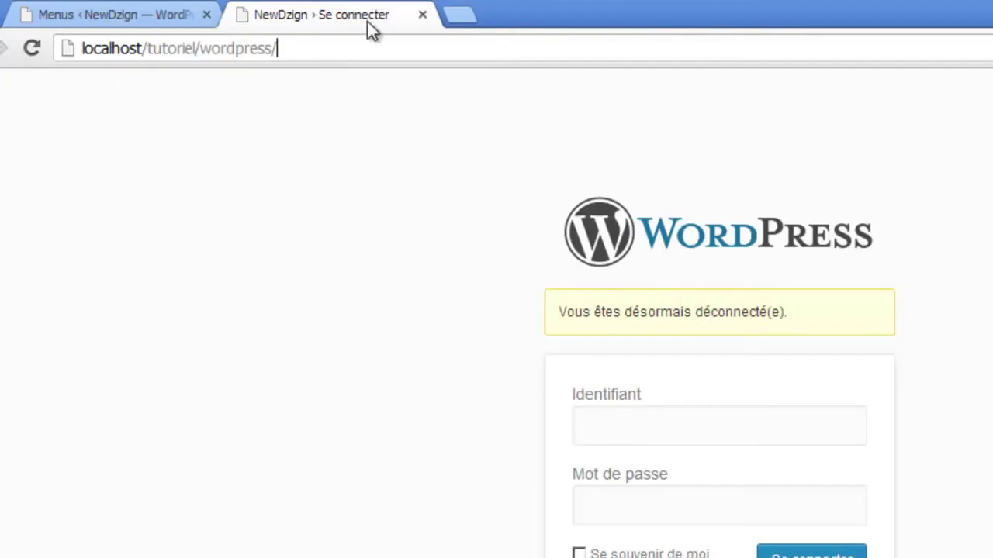
pyautogui.press('Return')
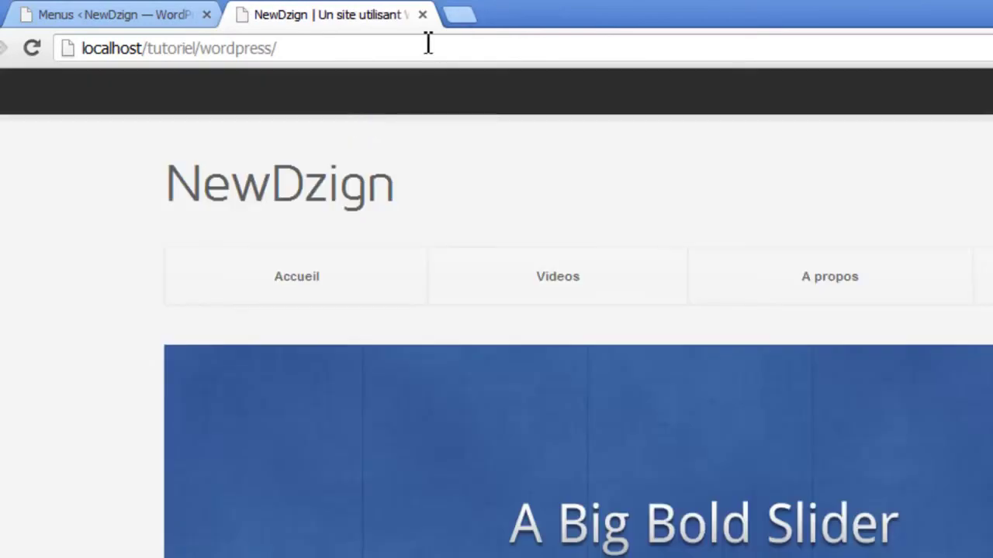
# - Load the site's /LEBOSS address in the browser
pyautogui.click(421, 45)
pyautogui.click(423, 49)
pyautogui.write('LEBOSS')
pyautogui.press('Return')
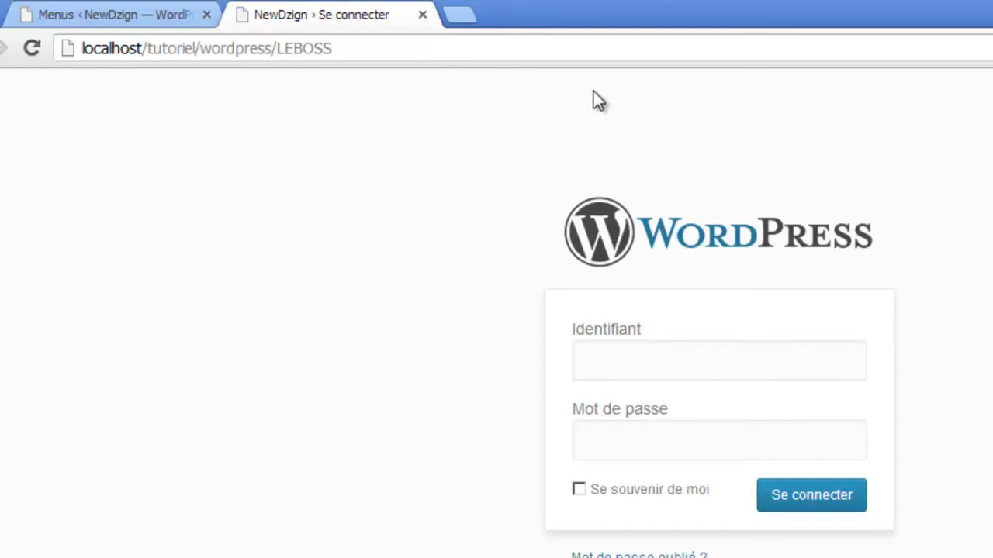
pyautogui.click(348, 49)
pyautogui.click(349, 51)
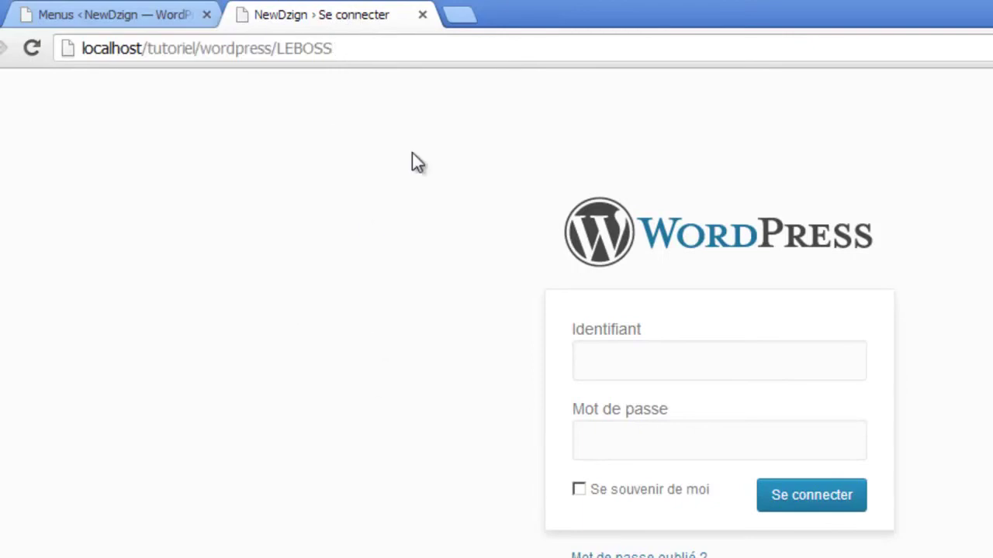
pyautogui.moveTo(338, 49); pyautogui.dragTo(279, 56)
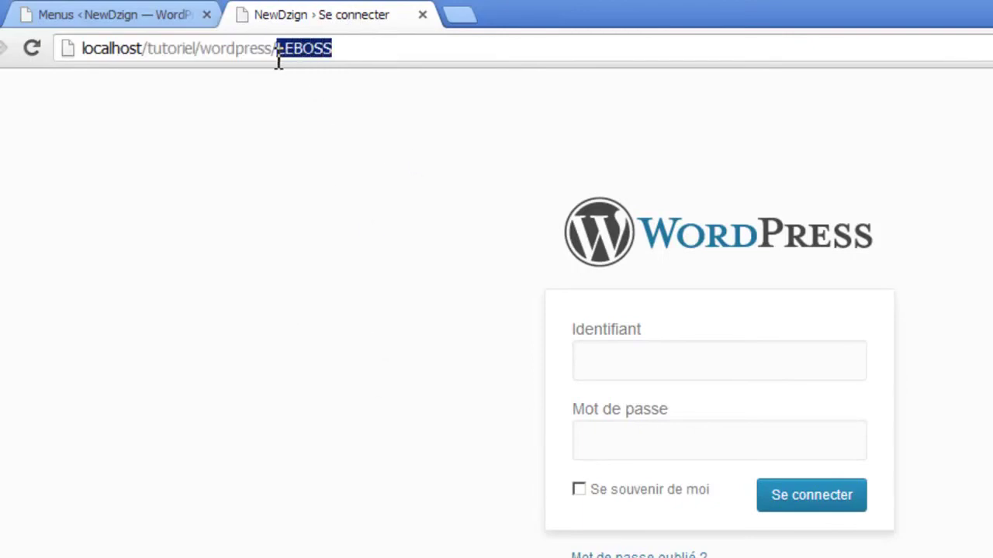
# - Change the leboss rule flags in .htaccess to [NC,L,R]
pyautogui.hotkey('alt', 'Tab')
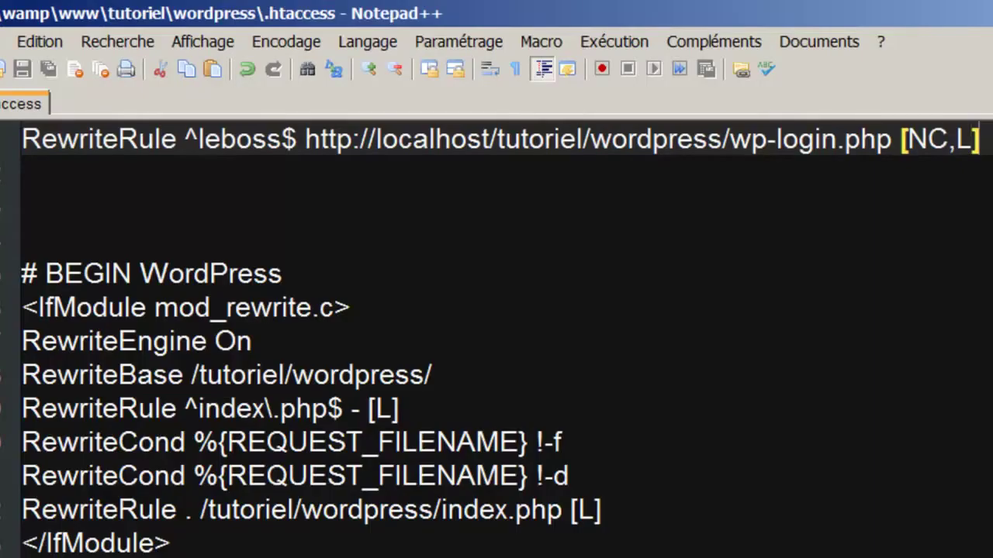
pyautogui.write('?')
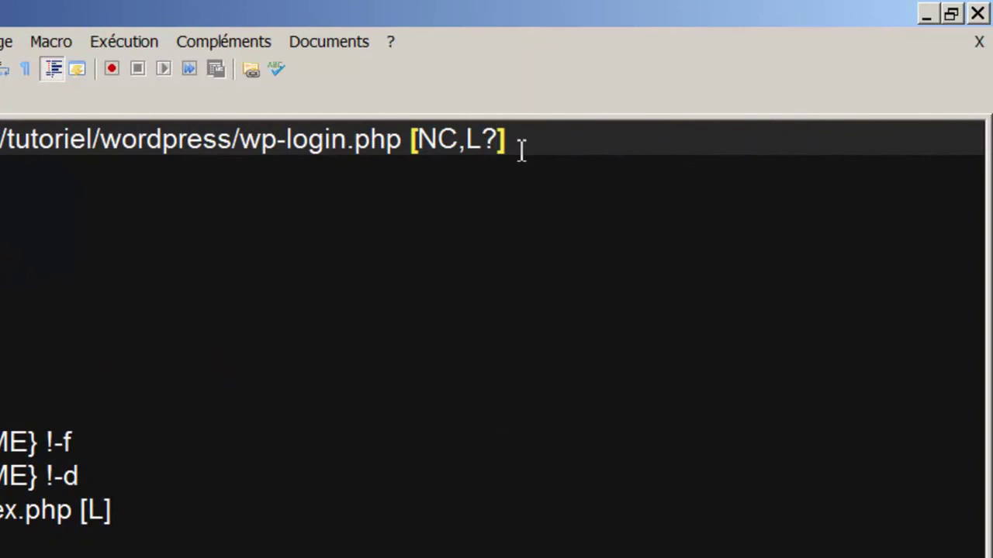
pyautogui.press('BackSpace')
pyautogui.write(',R')
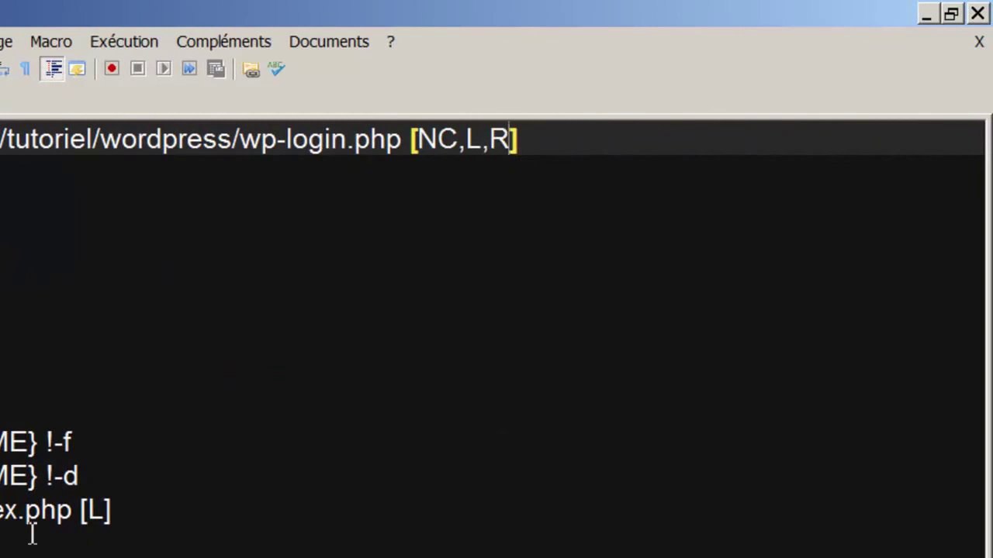
pyautogui.hotkey('alt', 'Tab')
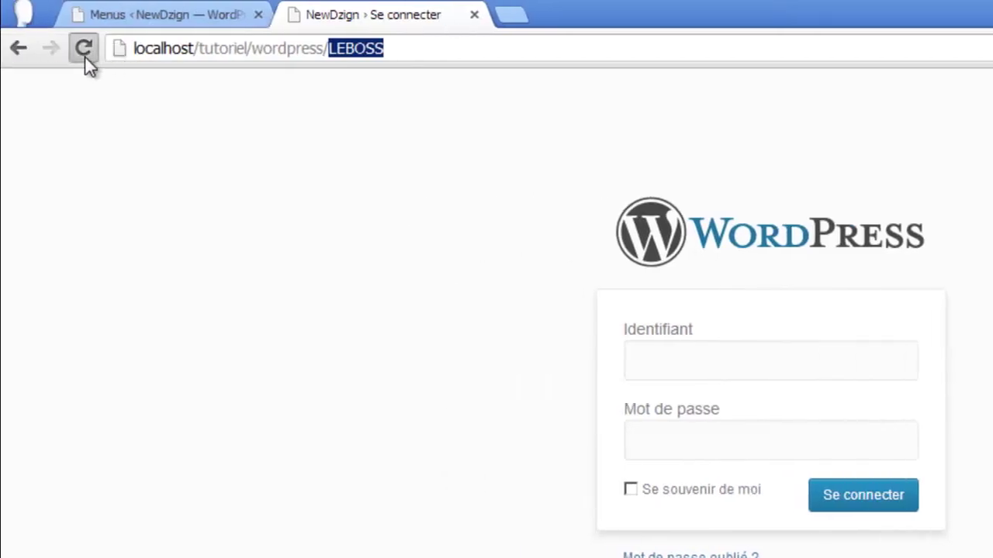
# - Reload /LEBOSS and confirm the address bar now shows wp-login.php
pyautogui.click(85, 58)
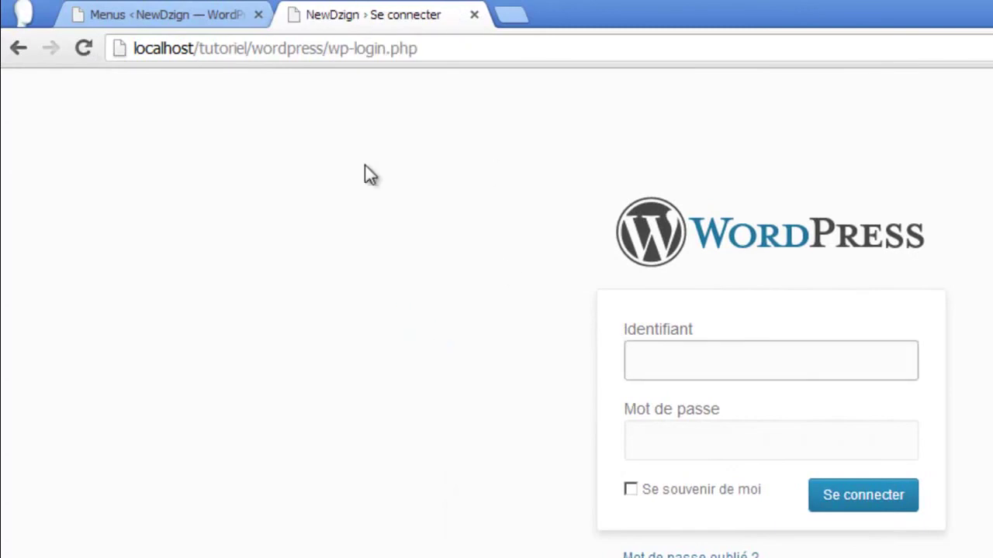
pyautogui.moveTo(426, 60); pyautogui.dragTo(334, 65)
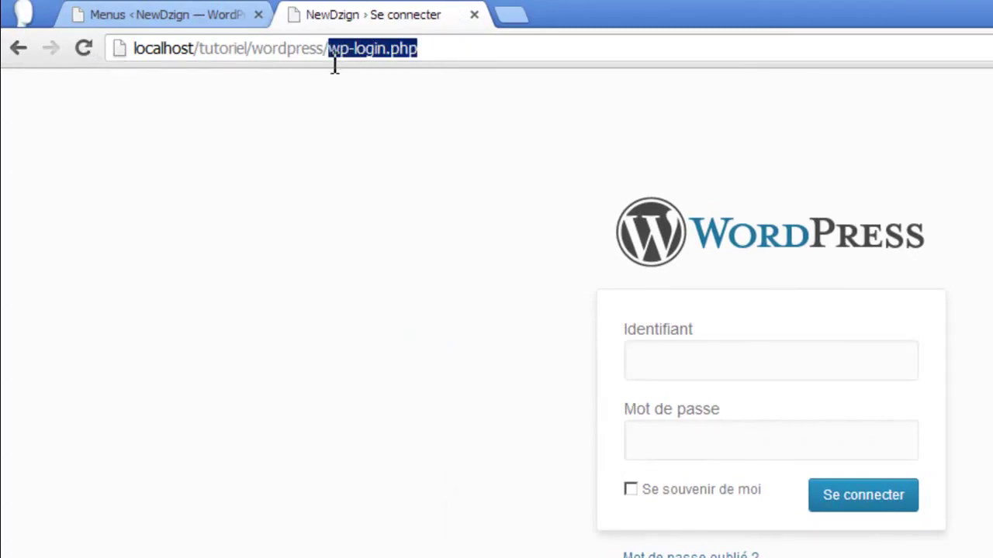
pyautogui.click(463, 329)
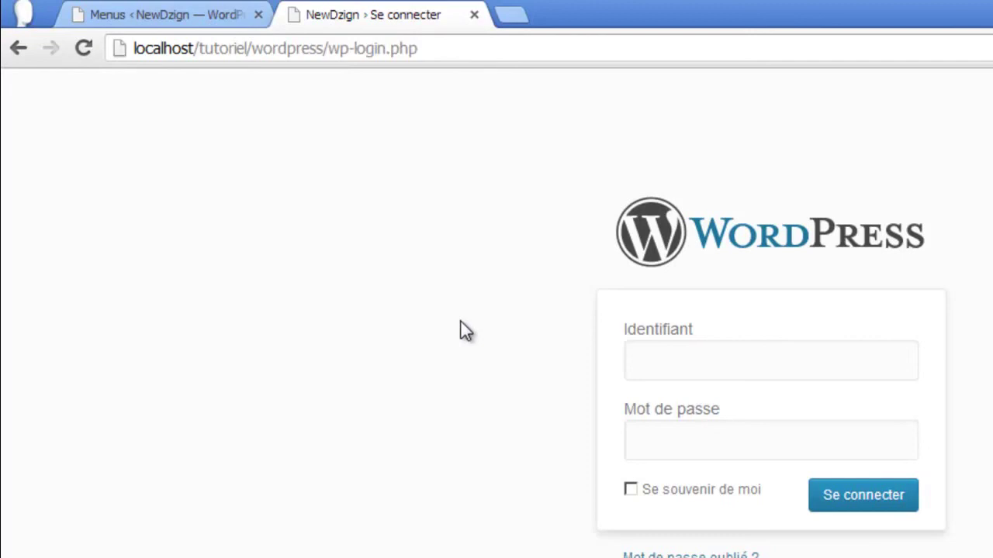